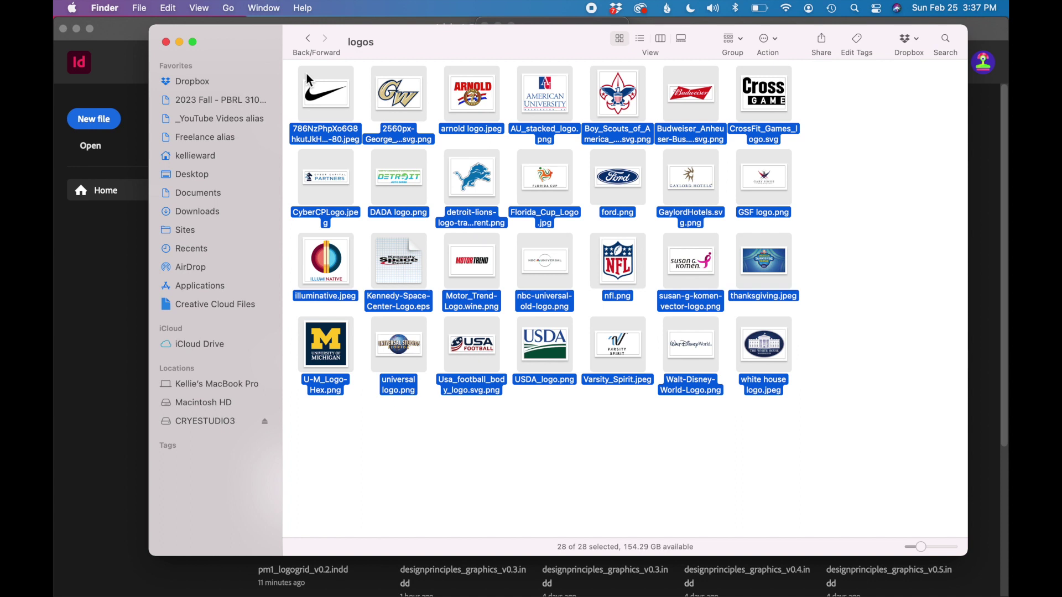
Open Calculator and compute 28 ÷ 4 = 7 logos per row
{"action": "left_click", "coordinate": [306, 74]}
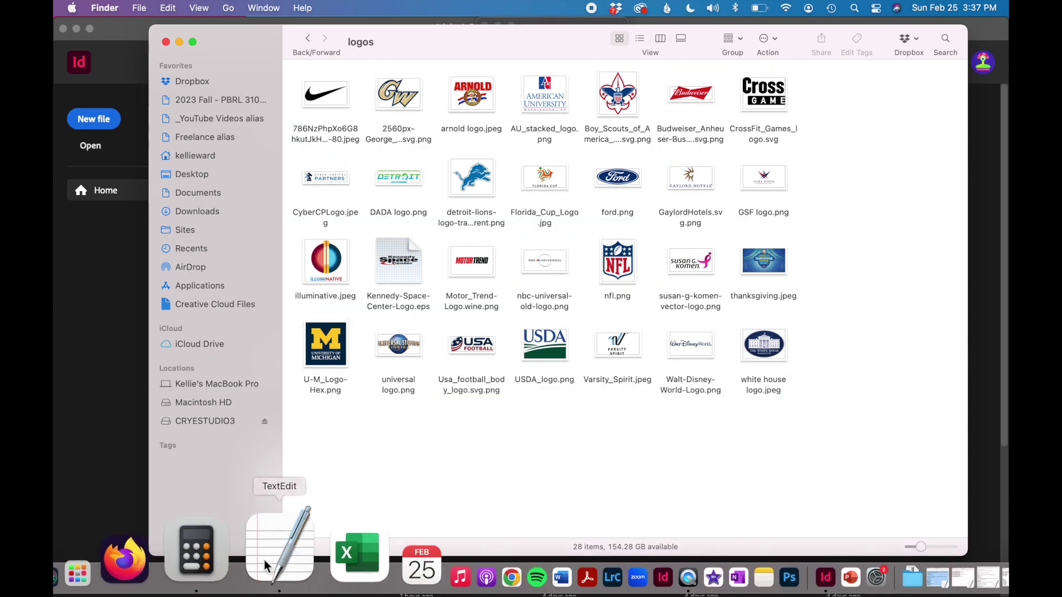
{"action": "left_click", "coordinate": [228, 547]}
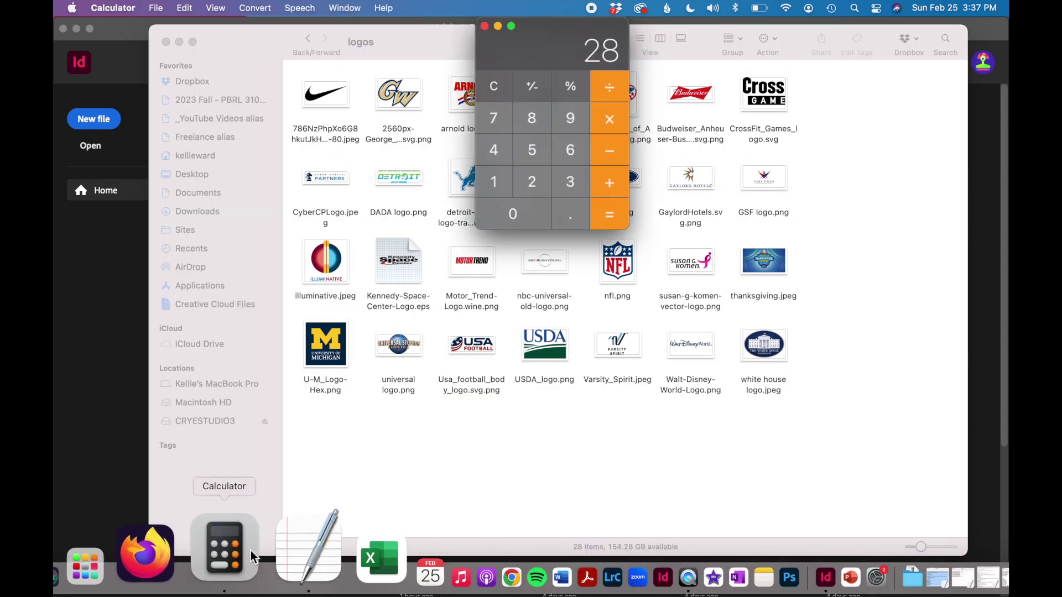
{"action": "left_click", "coordinate": [505, 85]}
{"action": "key", "text": "2"}
{"action": "left_click", "coordinate": [532, 123]}
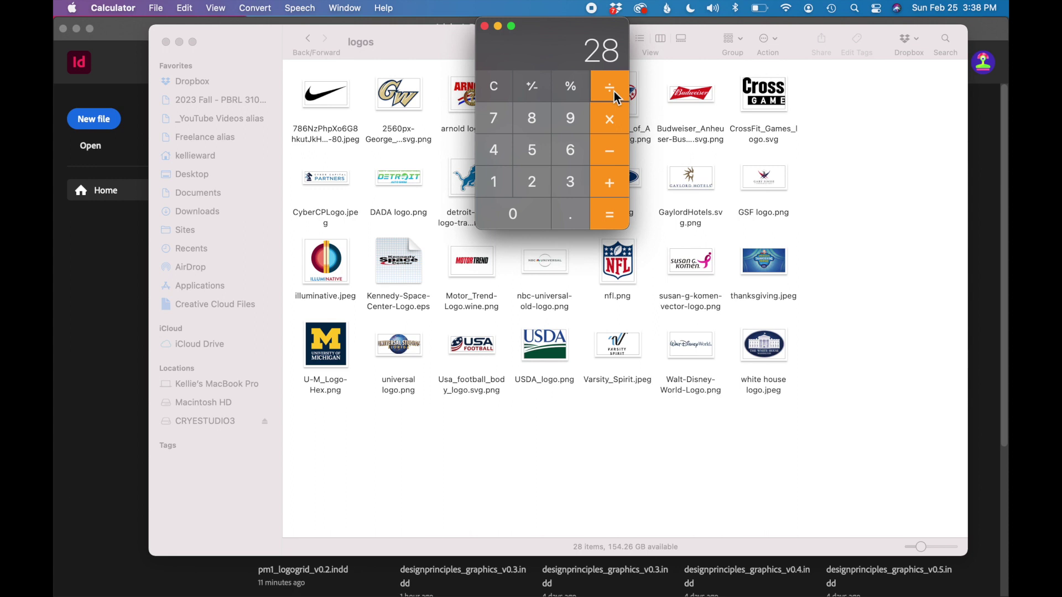
{"action": "left_click", "coordinate": [499, 154]}
{"action": "left_click", "coordinate": [616, 220]}
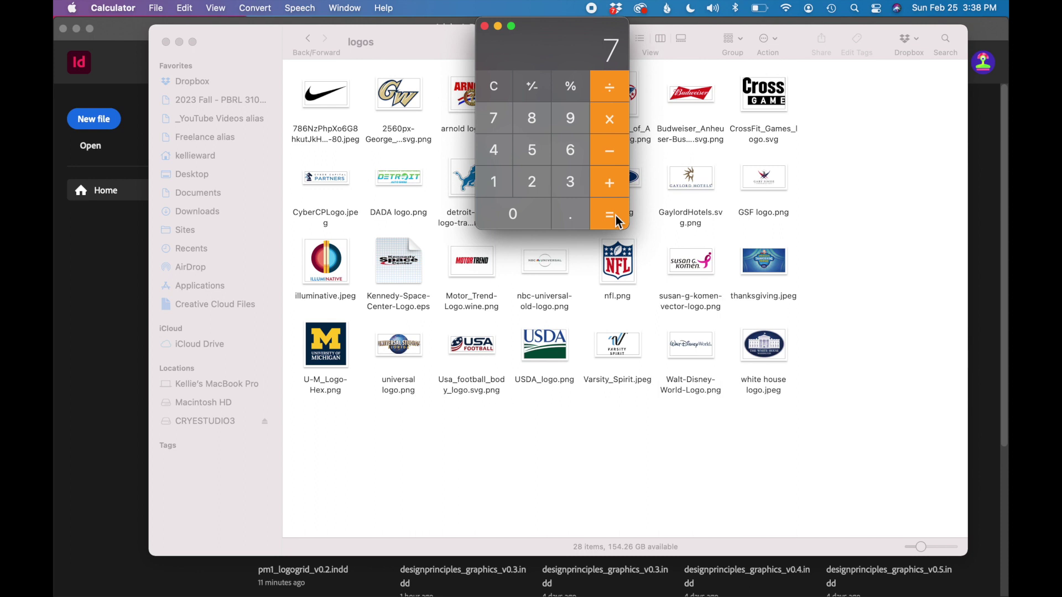
{"action": "mouse_move", "coordinate": [697, 572]}
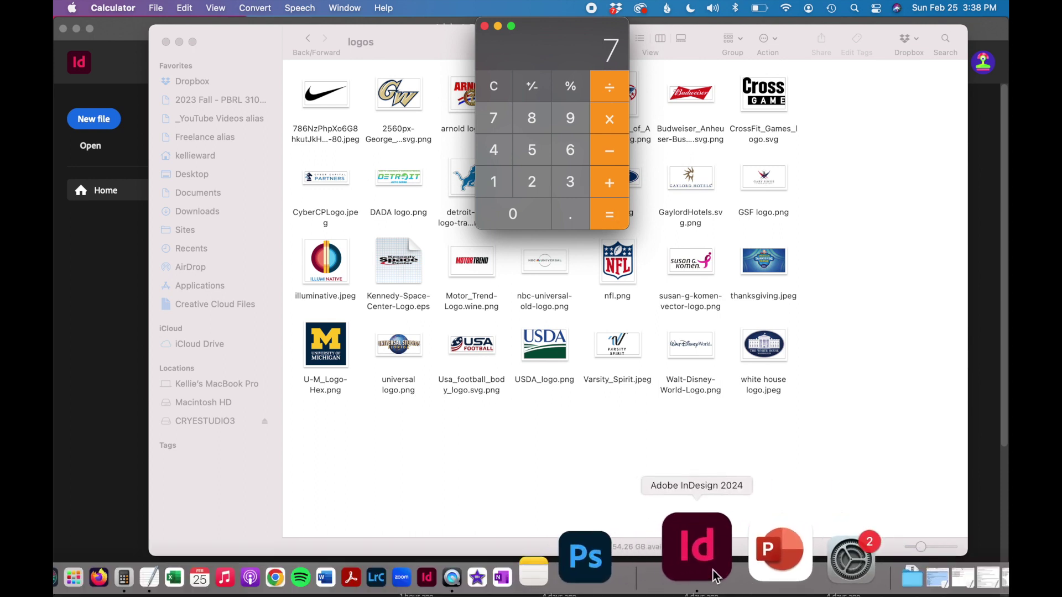
Create a 1920 × 1080 px document in pixel units with facing pages off
{"action": "left_click", "coordinate": [715, 575]}
{"action": "left_click", "coordinate": [94, 119]}
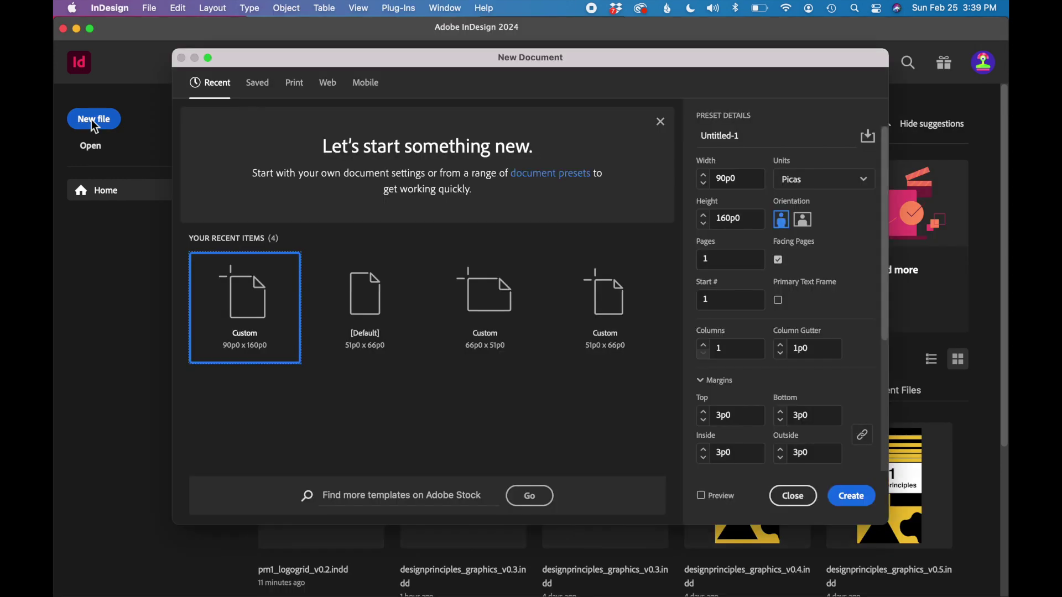
{"action": "left_click", "coordinate": [821, 184]}
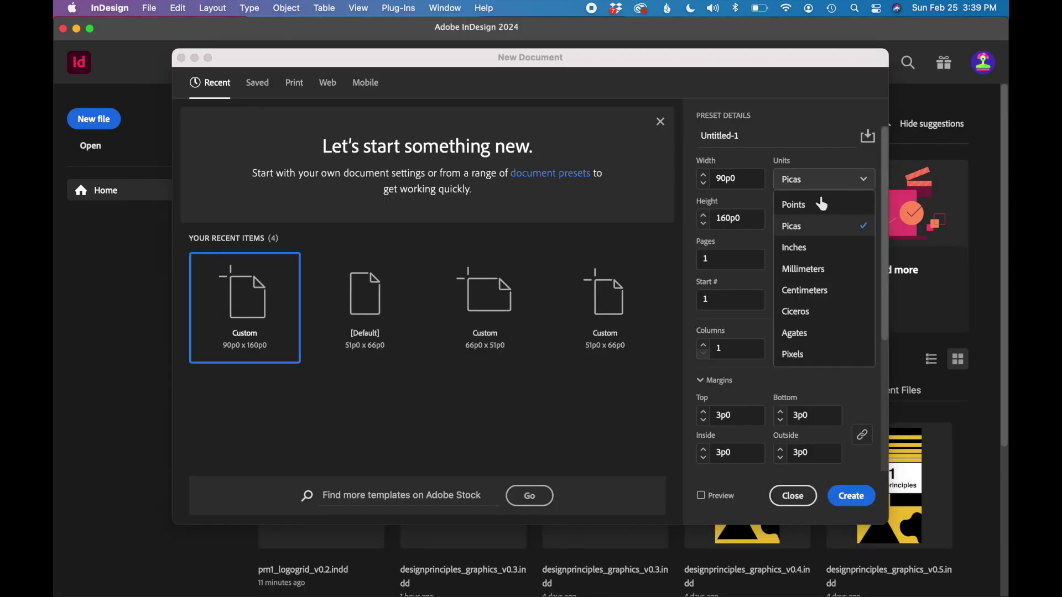
{"action": "left_click", "coordinate": [806, 355]}
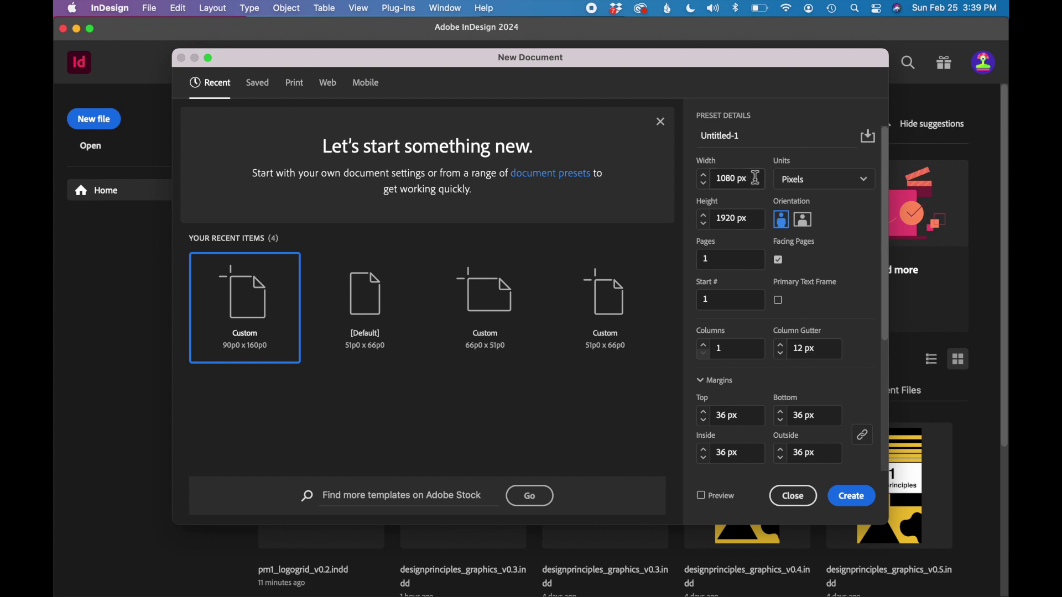
{"action": "left_click", "coordinate": [754, 177]}
{"action": "double_click", "coordinate": [754, 178]}
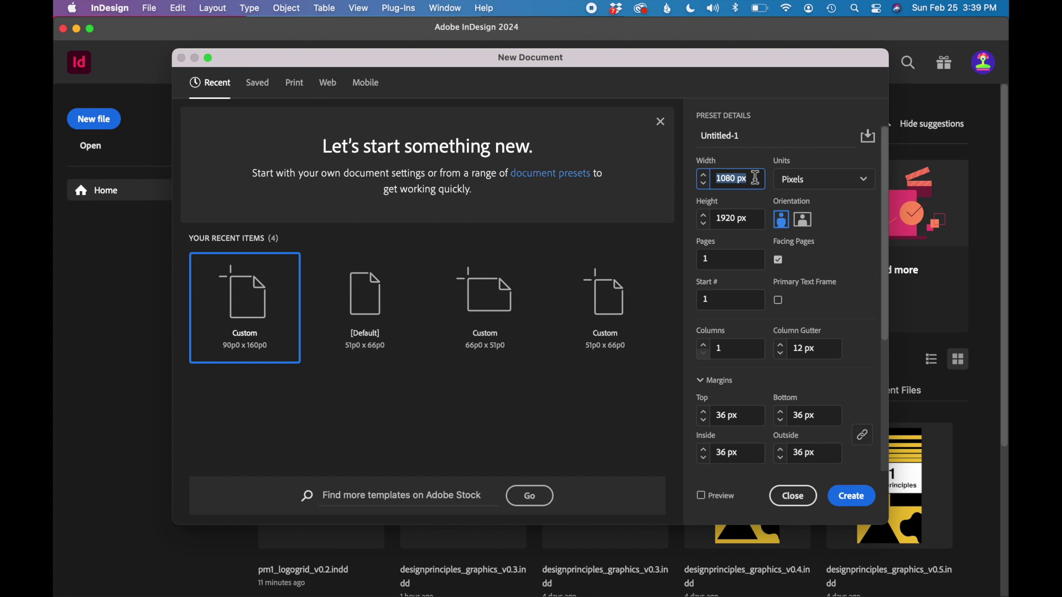
{"action": "type", "text": "1080p"}
{"action": "type", "text": "x"}
{"action": "key", "text": "Tab"}
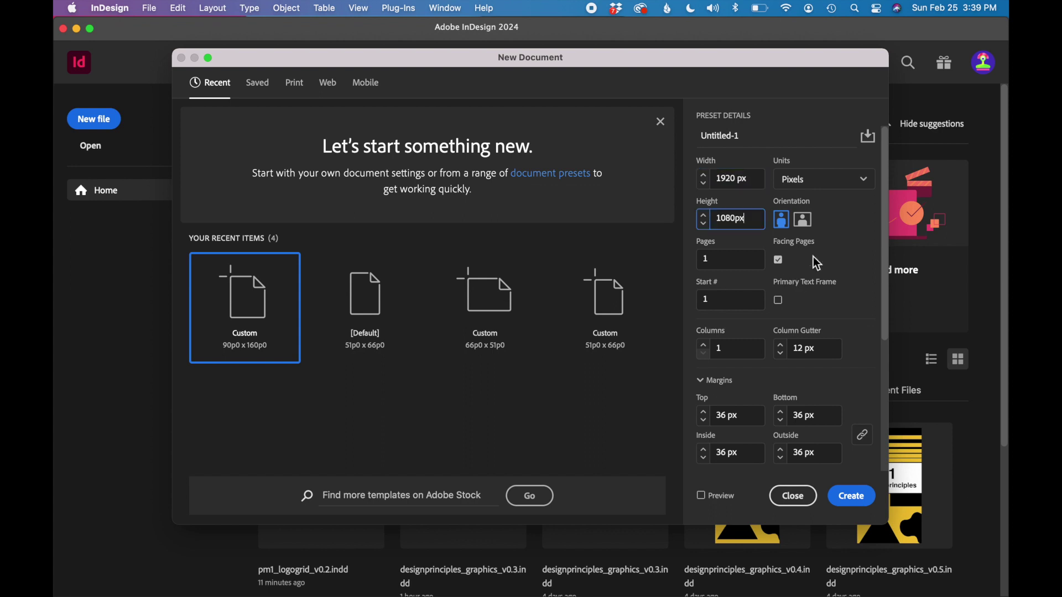
{"action": "type", "text": "1080px"}
{"action": "left_click", "coordinate": [777, 260]}
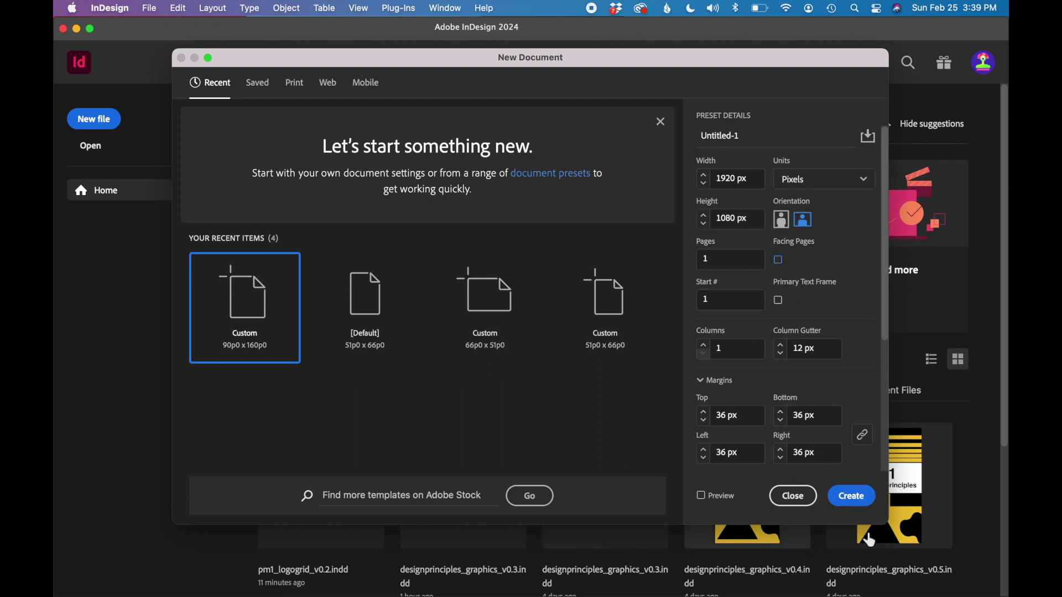
{"action": "left_click", "coordinate": [852, 496]}
{"action": "left_click", "coordinate": [226, 9]}
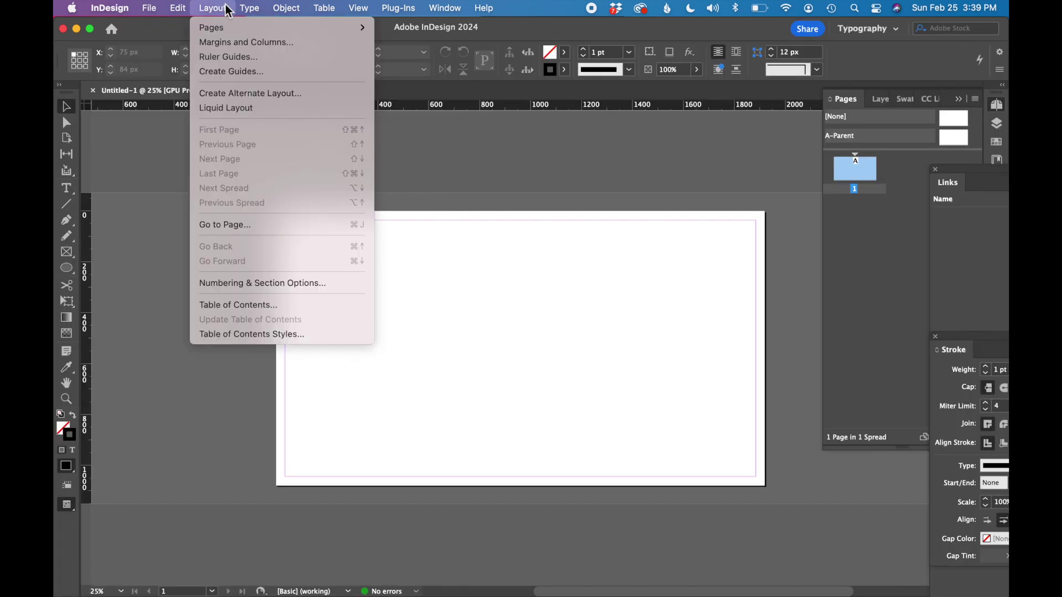
Set all four page margins to 70 px in Margins and Columns
{"action": "left_click", "coordinate": [236, 42]}
{"action": "type", "text": "41"}
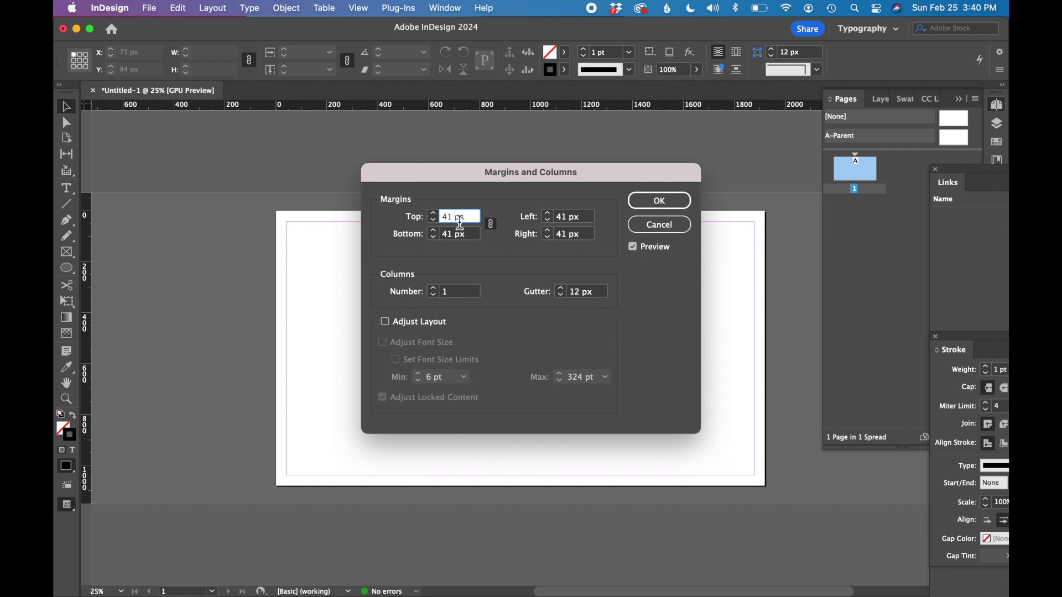
{"action": "left_click", "coordinate": [434, 214]}
{"action": "type", "text": "63"}
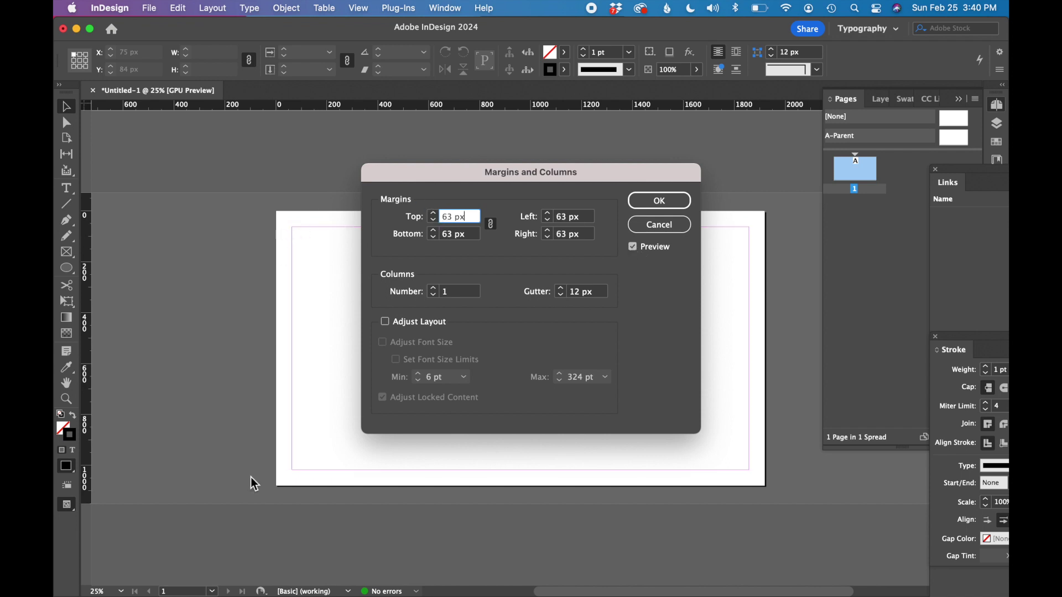
{"action": "type", "text": "70"}
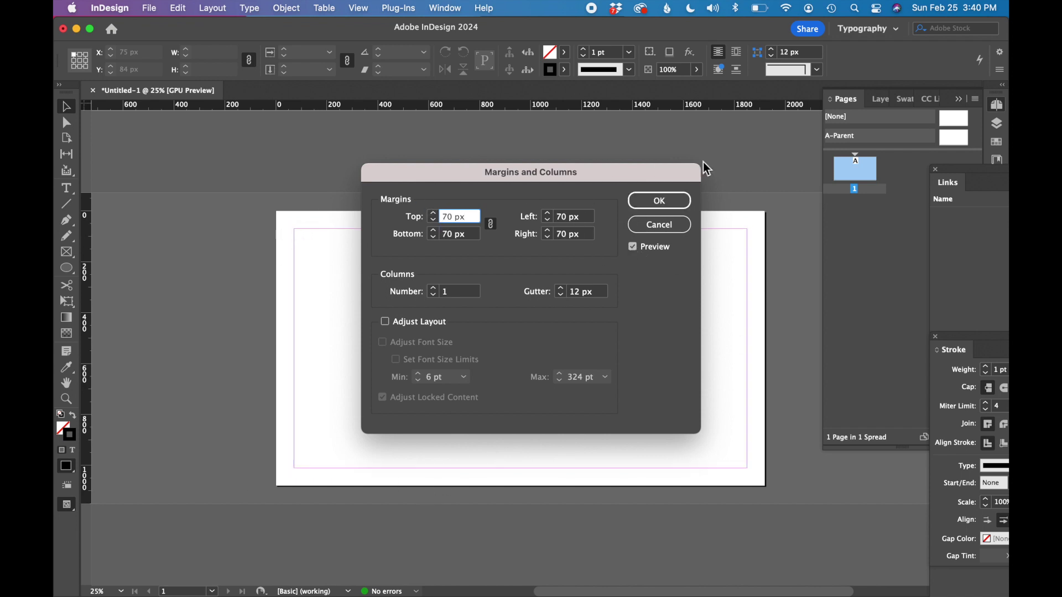
{"action": "left_click", "coordinate": [660, 202]}
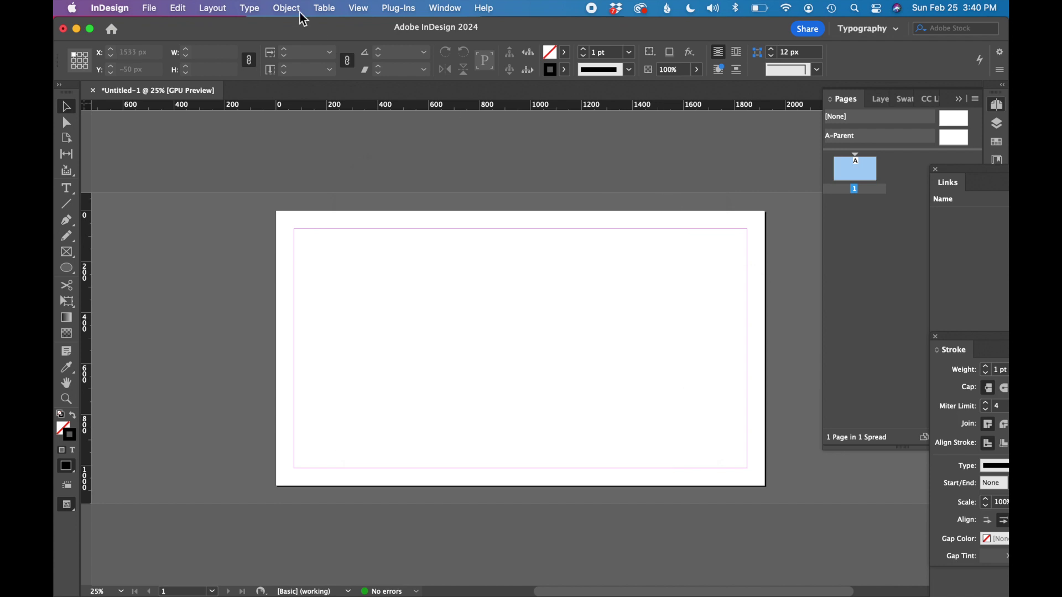
{"action": "left_click", "coordinate": [214, 8]}
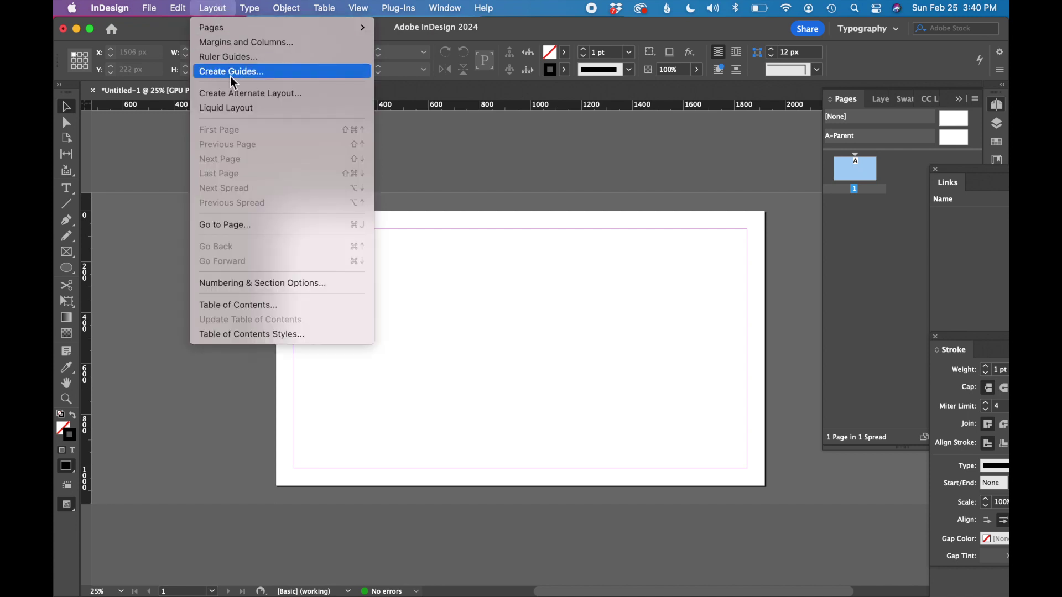
Set up a guide grid of 4 rows and 7 columns with preview on
{"action": "left_click", "coordinate": [216, 72]}
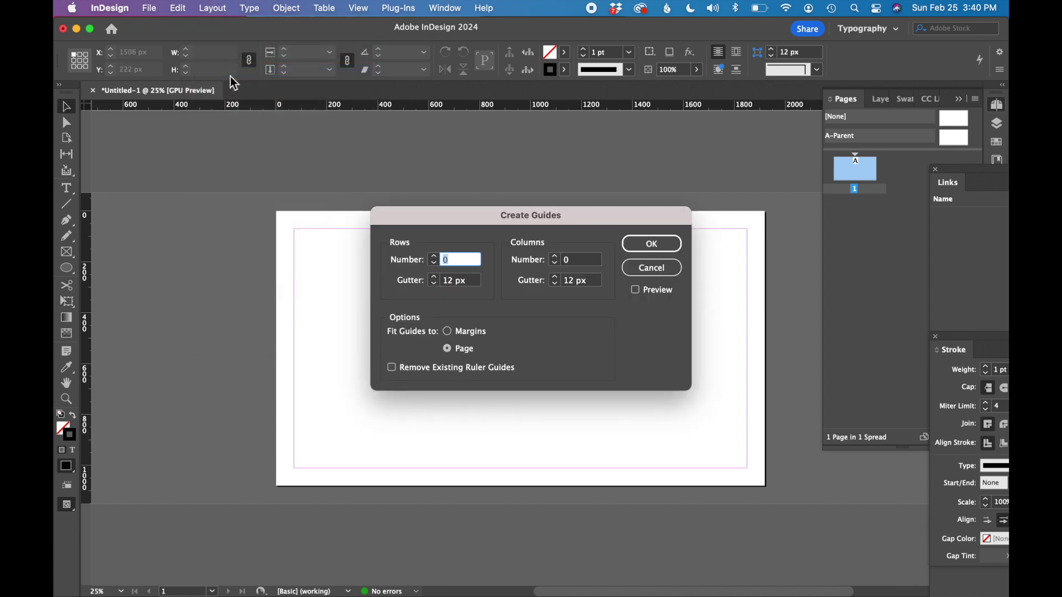
{"action": "left_click", "coordinate": [433, 257]}
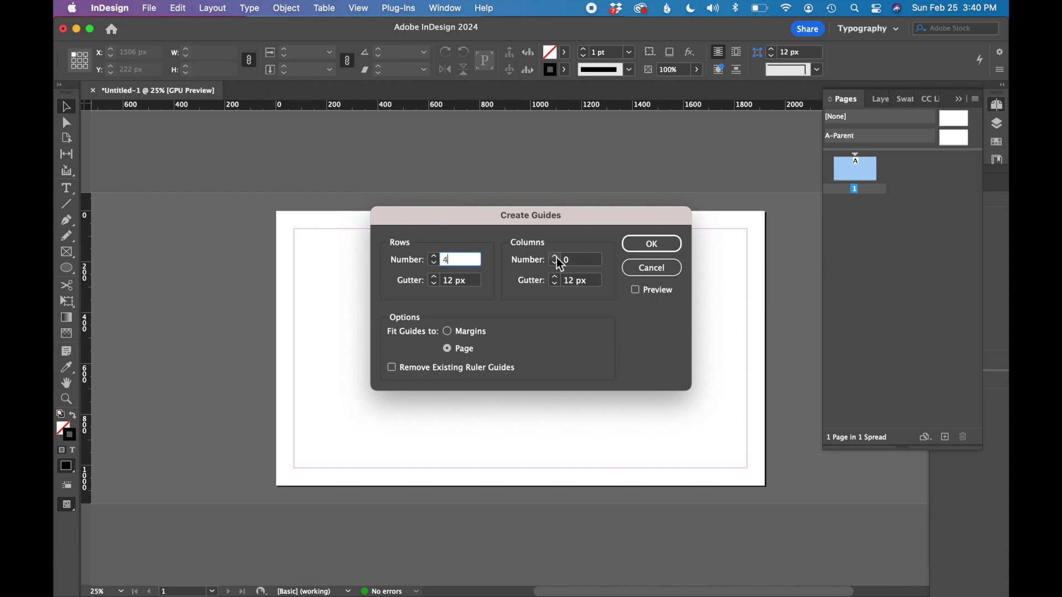
{"action": "type", "text": "4"}
{"action": "left_click", "coordinate": [554, 256]}
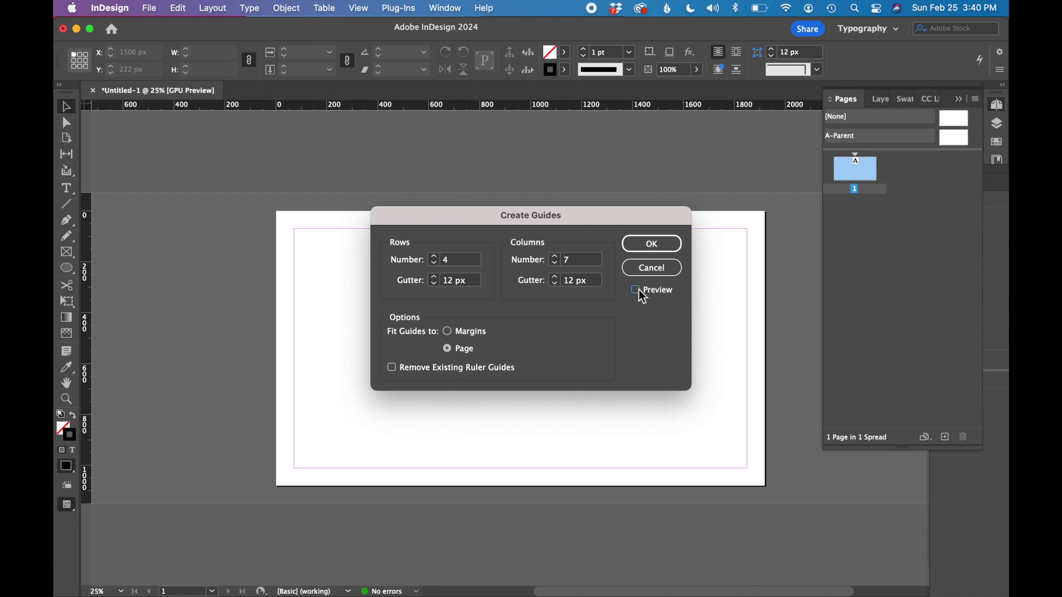
{"action": "left_click", "coordinate": [636, 291]}
{"action": "left_click_drag", "start_coordinate": [471, 215], "coordinate": [822, 118]}
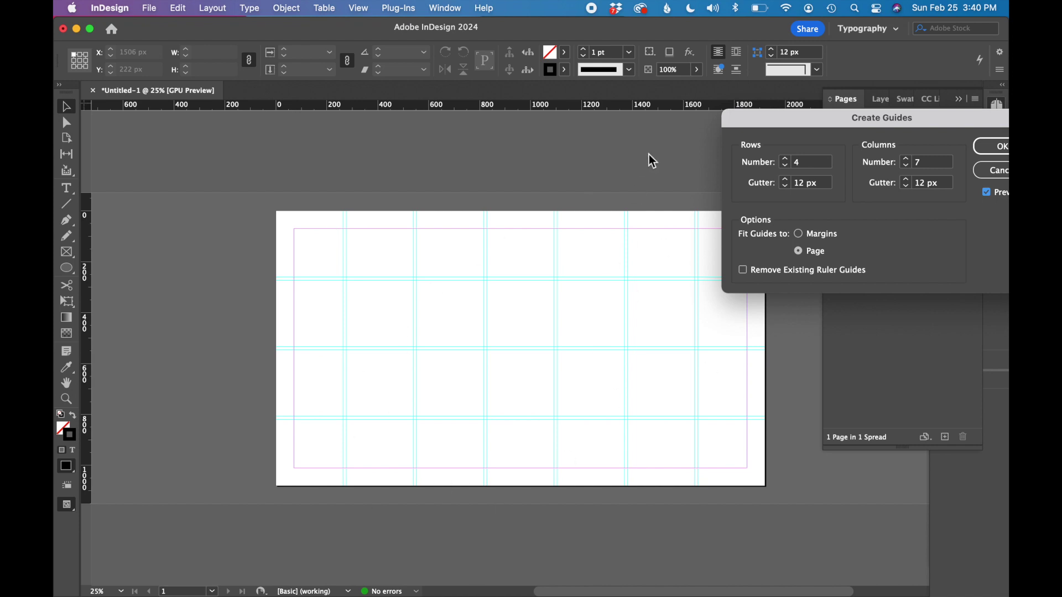
{"action": "left_click_drag", "start_coordinate": [860, 123], "coordinate": [695, 126]}
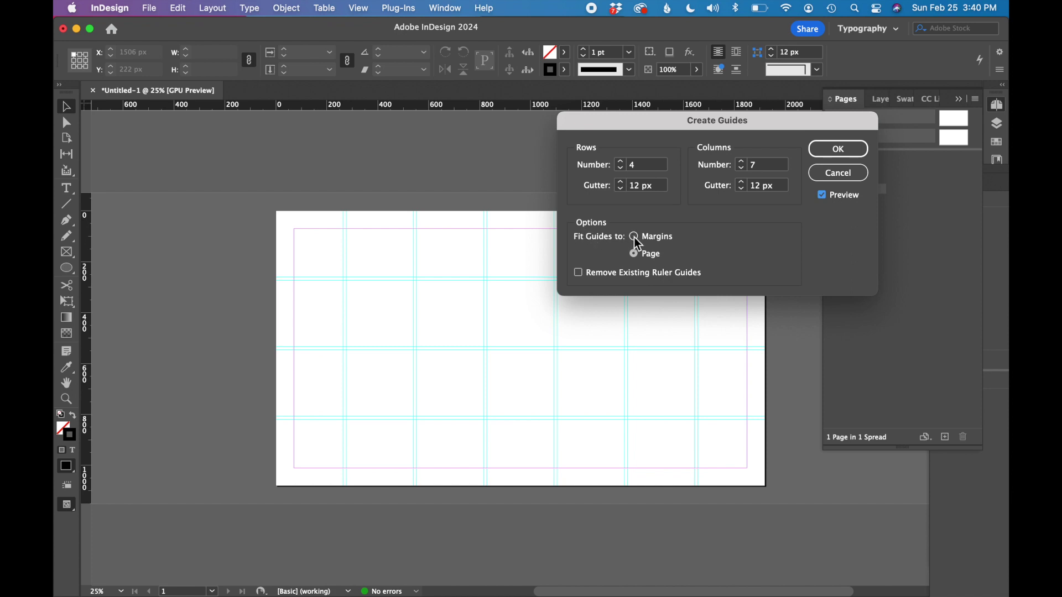
Fit the guides to the margins with 30 px row and column gutters, and apply them
{"action": "left_click", "coordinate": [634, 237]}
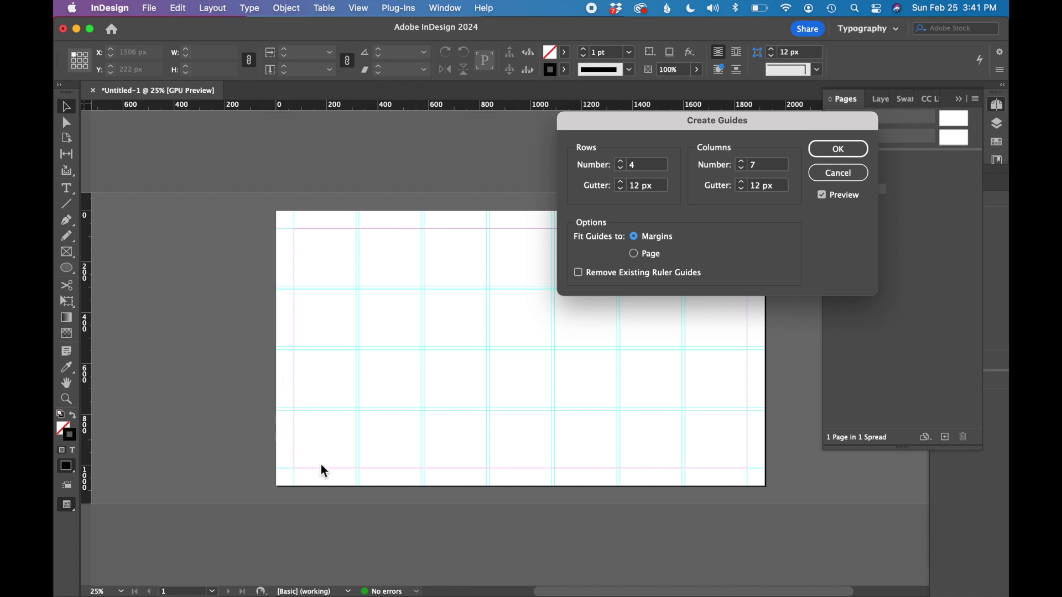
{"action": "left_click", "coordinate": [621, 183]}
{"action": "left_click", "coordinate": [620, 183]}
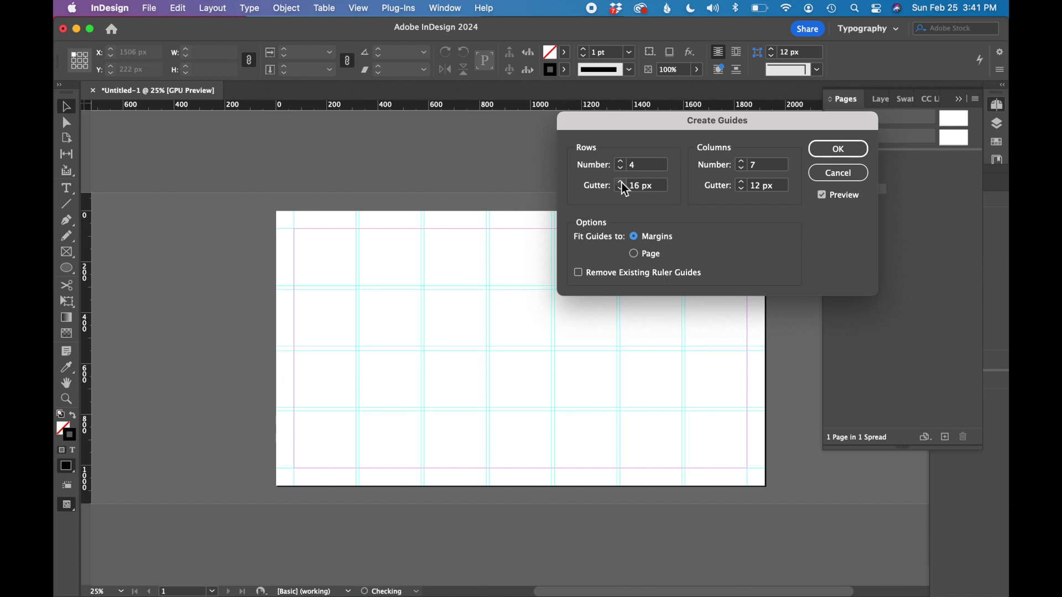
{"action": "left_click", "coordinate": [620, 182]}
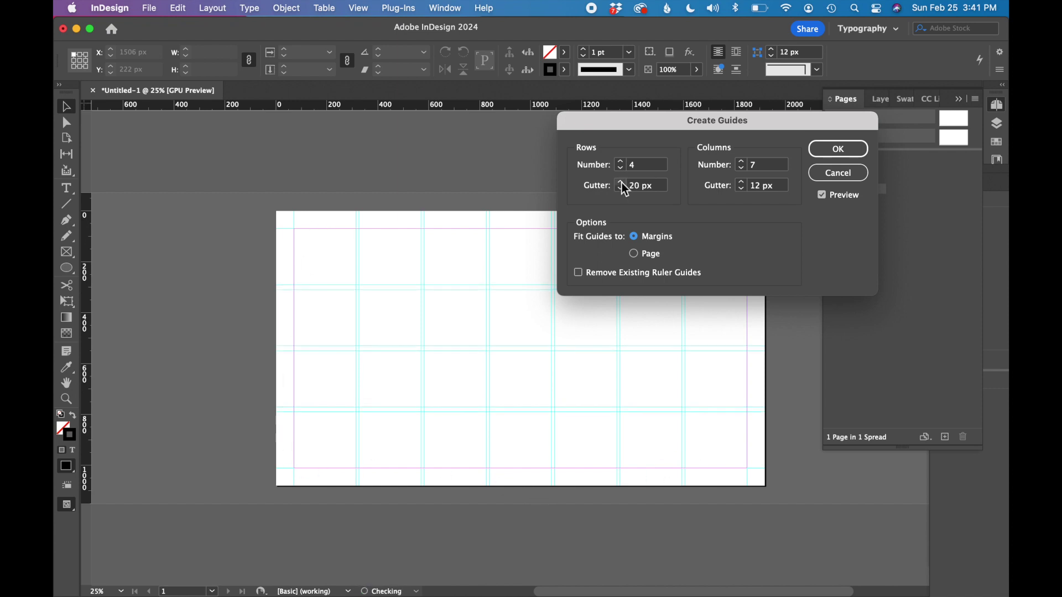
{"action": "left_click", "coordinate": [741, 183]}
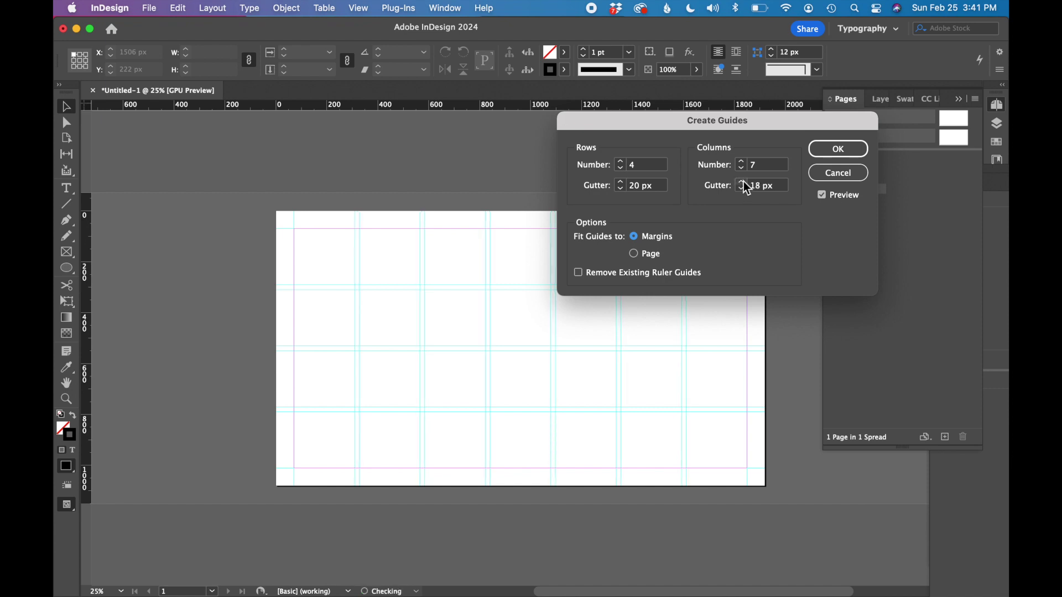
{"action": "left_click", "coordinate": [742, 182]}
{"action": "left_click", "coordinate": [635, 187]}
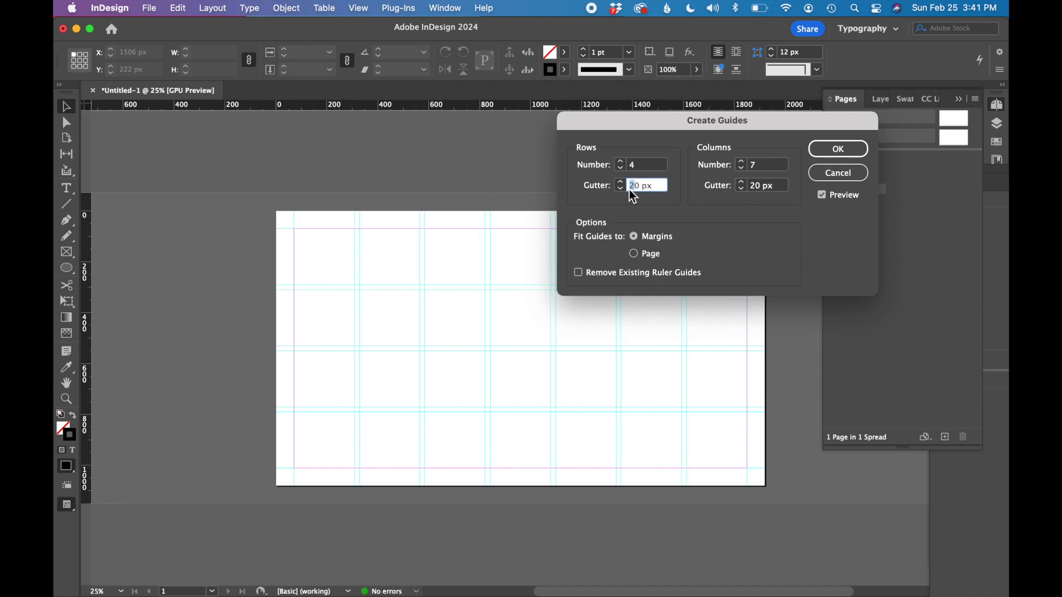
{"action": "type", "text": "30"}
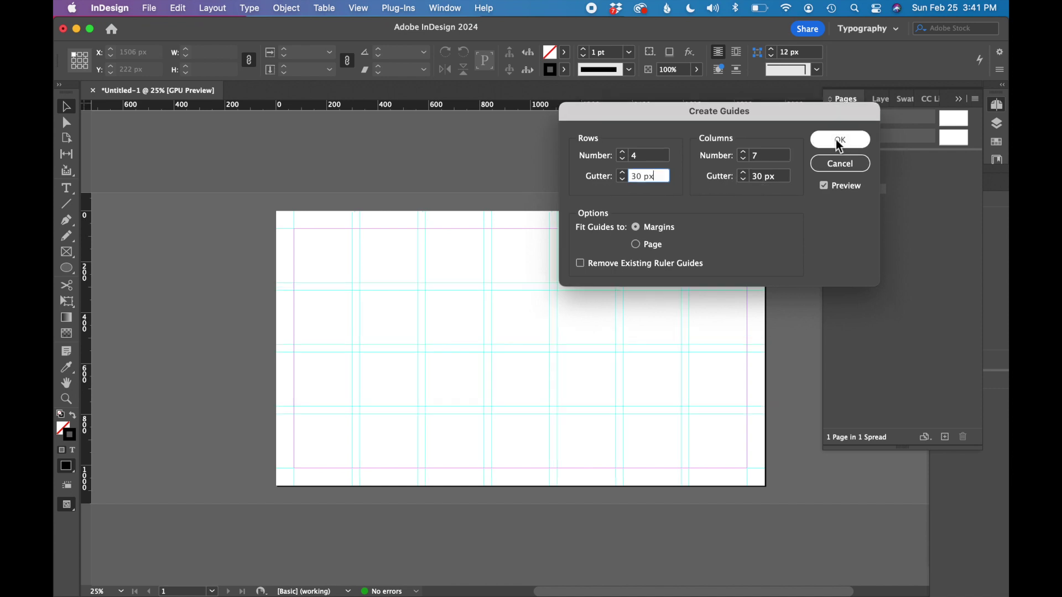
{"action": "left_click", "coordinate": [838, 149]}
{"action": "key", "text": "super+0"}
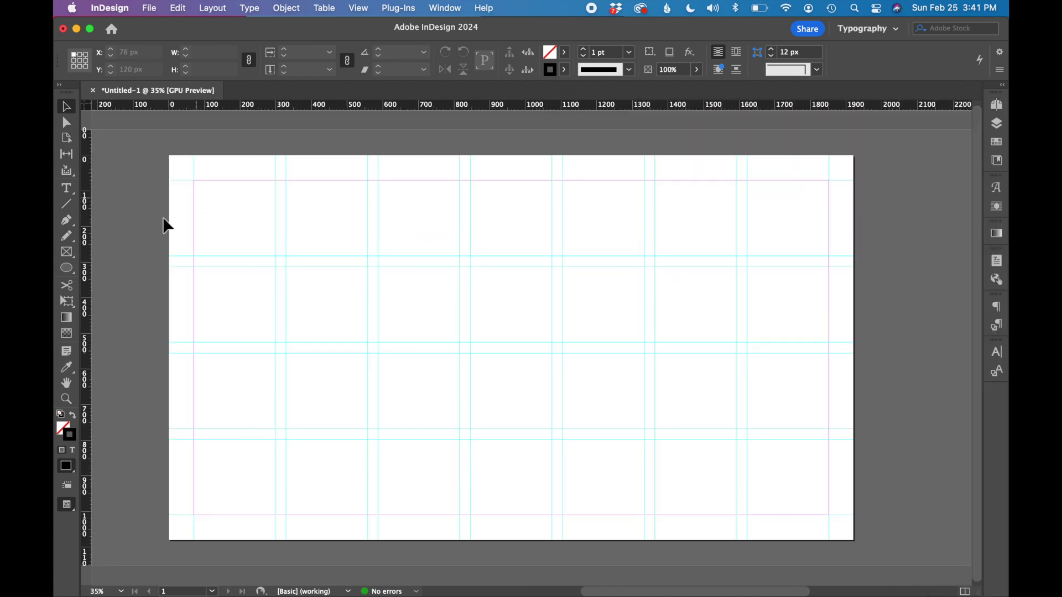
Draw a rectangle frame in the top-left cell and duplicate it across all 28 cells
{"action": "left_click", "coordinate": [70, 258]}
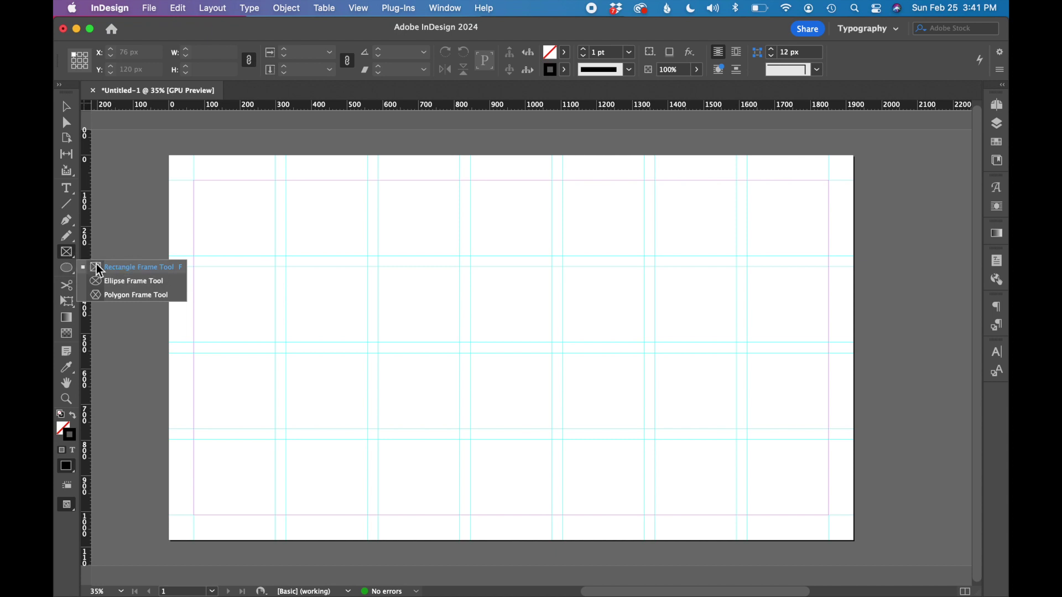
{"action": "left_click", "coordinate": [100, 268]}
{"action": "left_click_drag", "start_coordinate": [194, 180], "coordinate": [275, 255]}
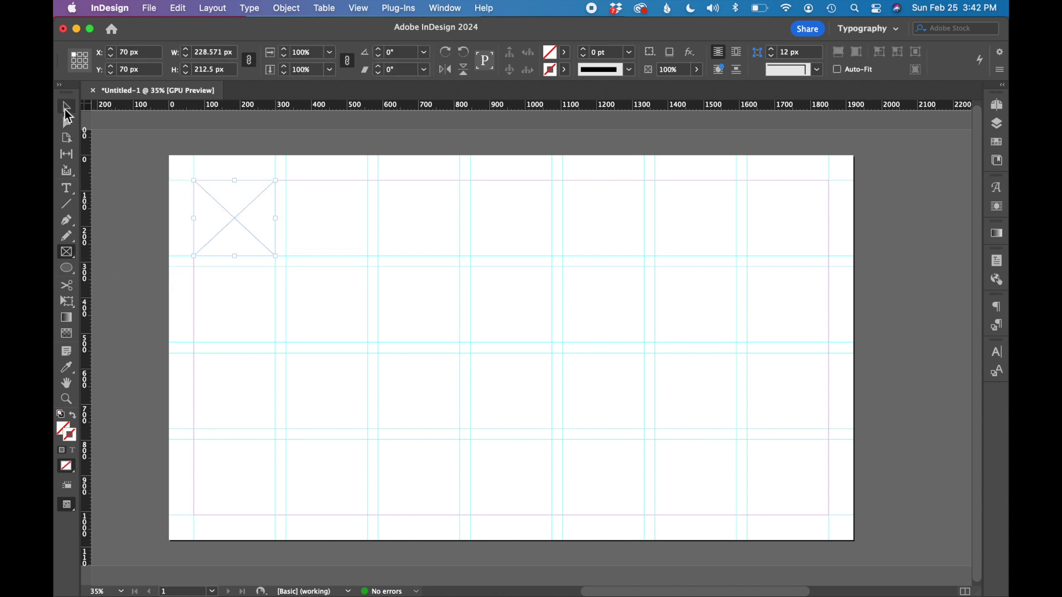
{"action": "key", "text": "v"}
{"action": "mouse_move", "coordinate": [255, 243]}
{"action": "left_mouse_down", "text": "alt"}
{"action": "mouse_move", "coordinate": [804, 233]}
{"action": "mouse_move", "coordinate": [806, 500]}
{"action": "left_mouse_up", "text": "alt"}
{"action": "key", "text": "Right"}
{"action": "key", "text": "Right"}
{"action": "key", "text": "Up"}
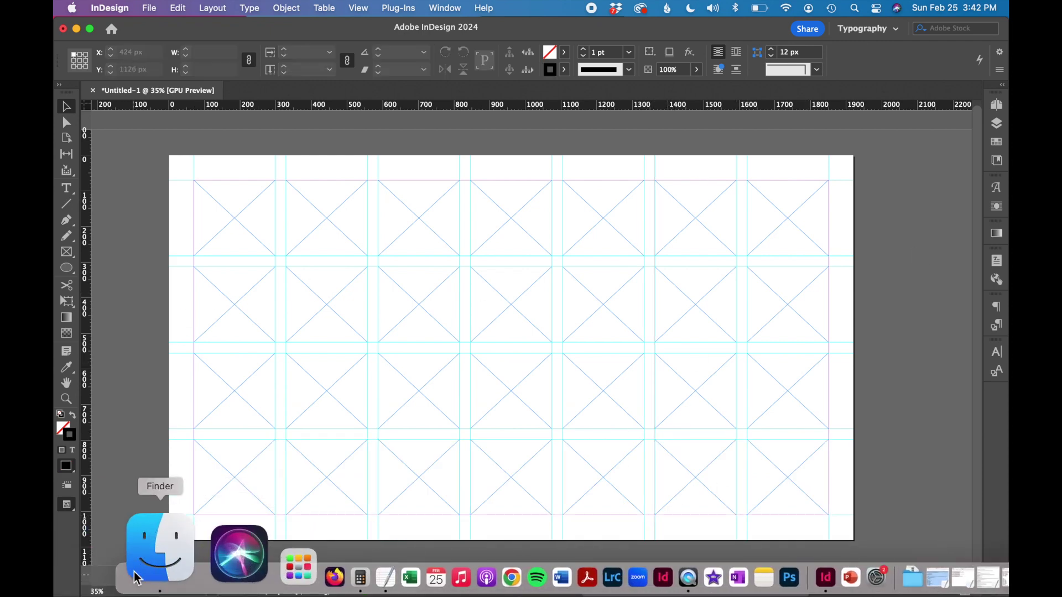
Fill row one with Nike, GW, Arnold, American University, Boy Scouts, Budweiser and CrossFit Games logos
{"action": "left_click", "coordinate": [137, 579]}
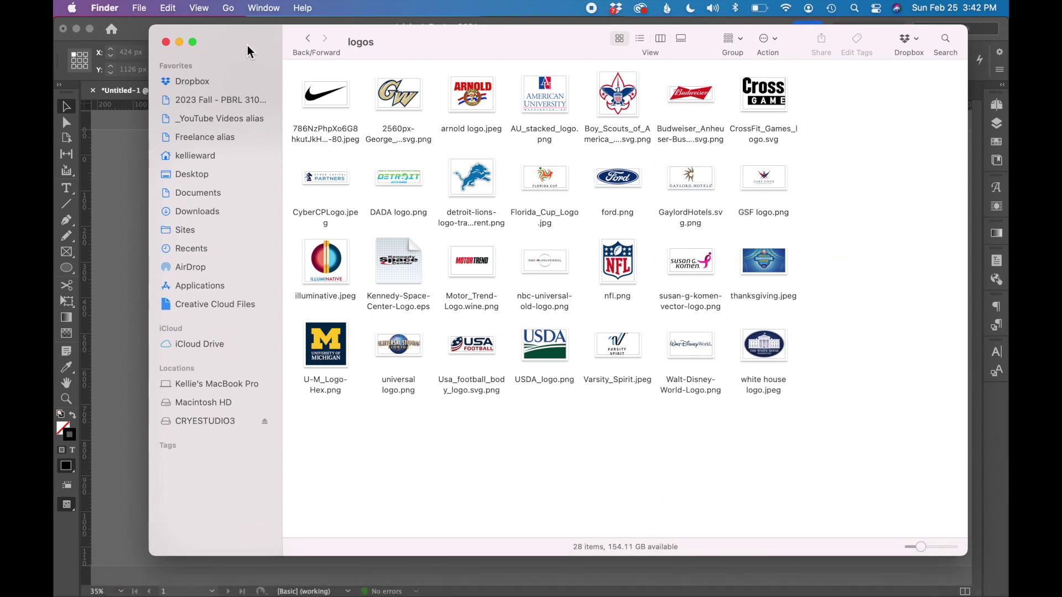
{"action": "left_click_drag", "start_coordinate": [247, 52], "coordinate": [544, 214]}
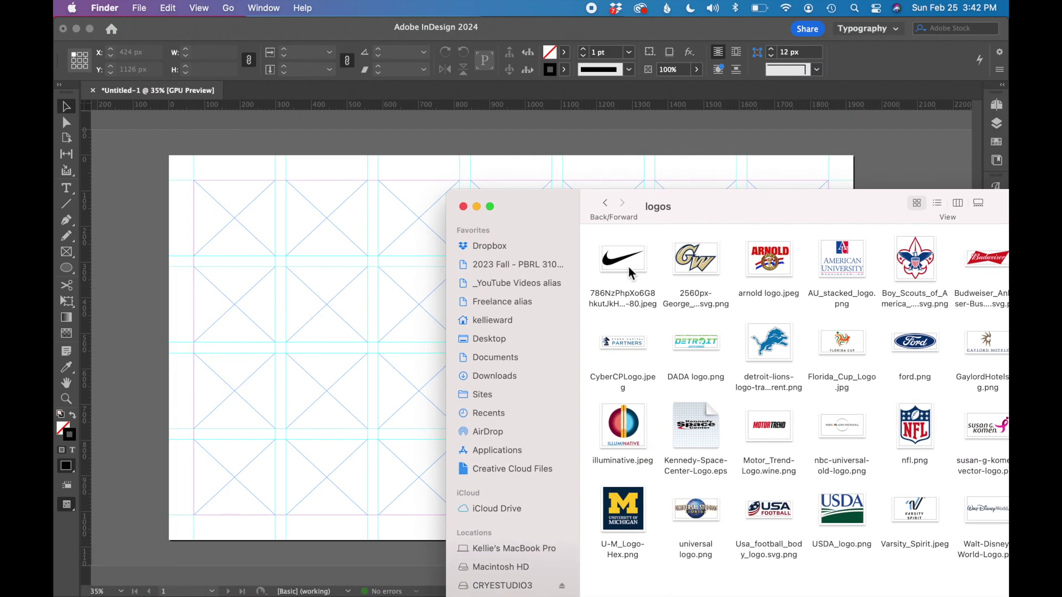
{"action": "left_click", "coordinate": [621, 264]}
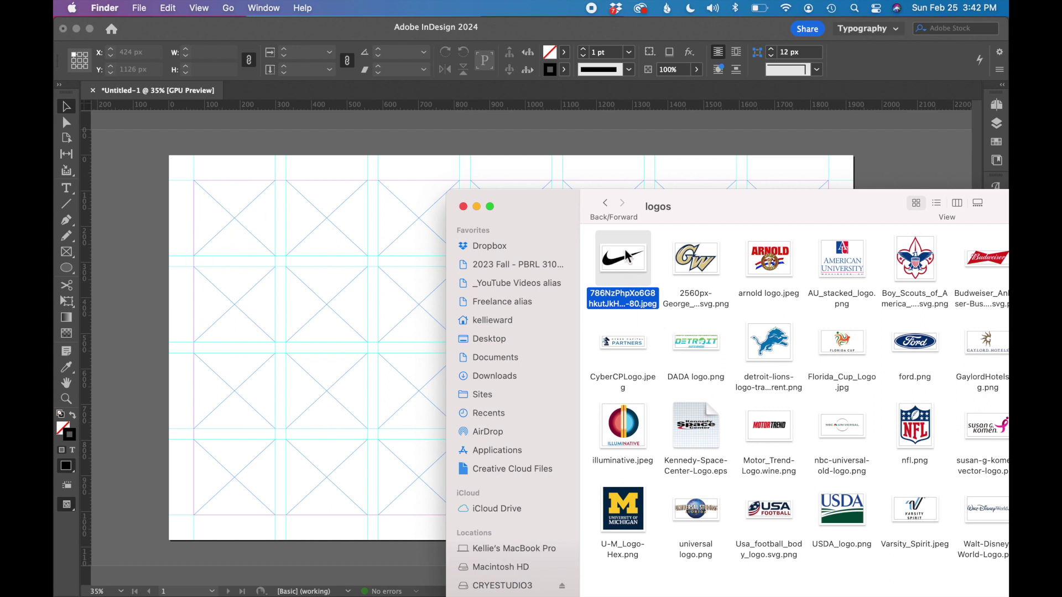
{"action": "left_click_drag", "start_coordinate": [629, 258], "coordinate": [226, 220]}
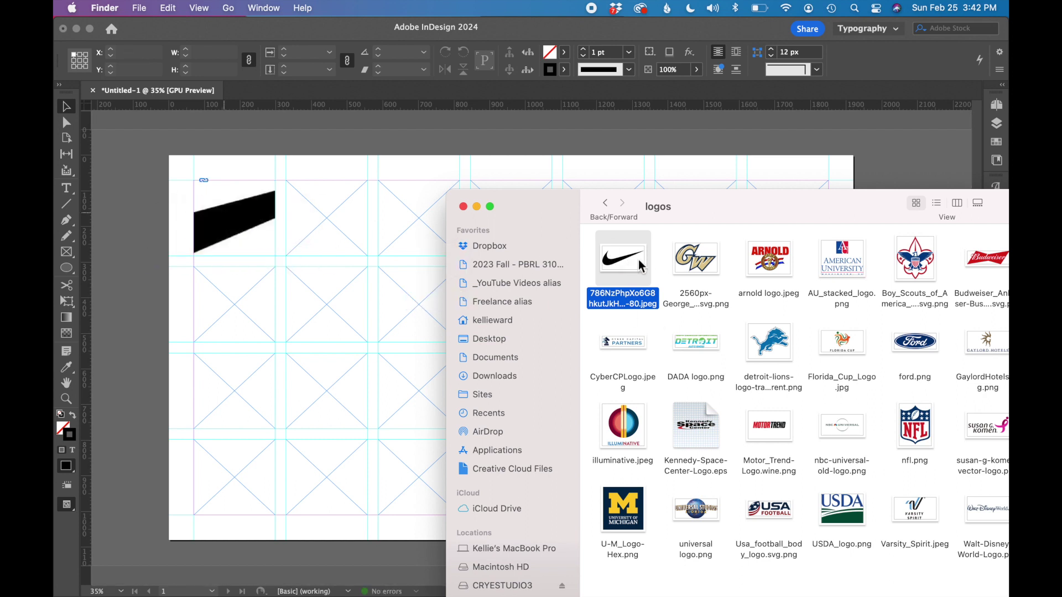
{"action": "left_click_drag", "start_coordinate": [710, 265], "coordinate": [323, 211]}
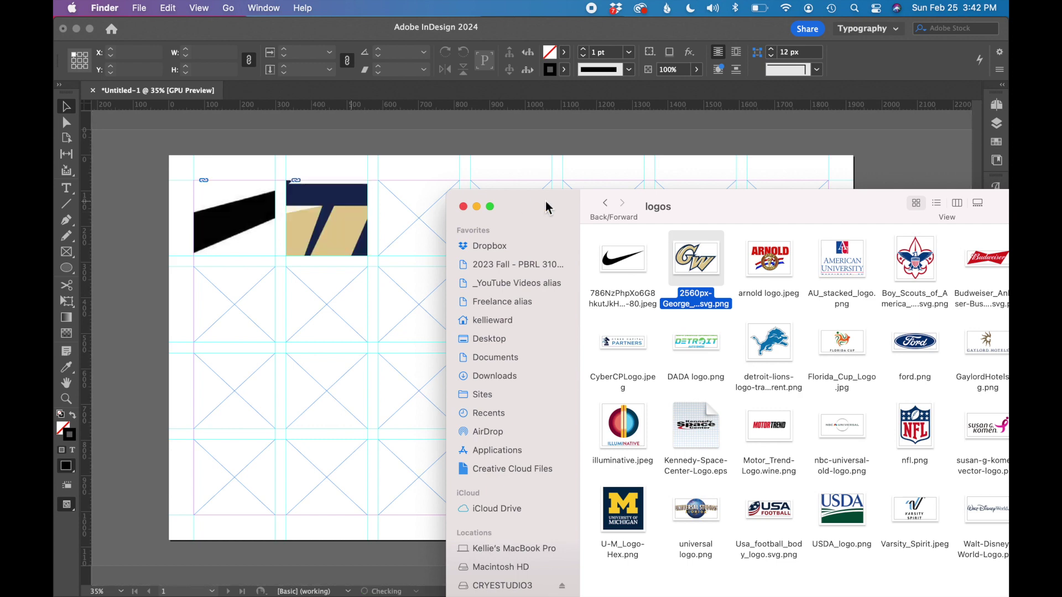
{"action": "left_click_drag", "start_coordinate": [549, 206], "coordinate": [706, 262]}
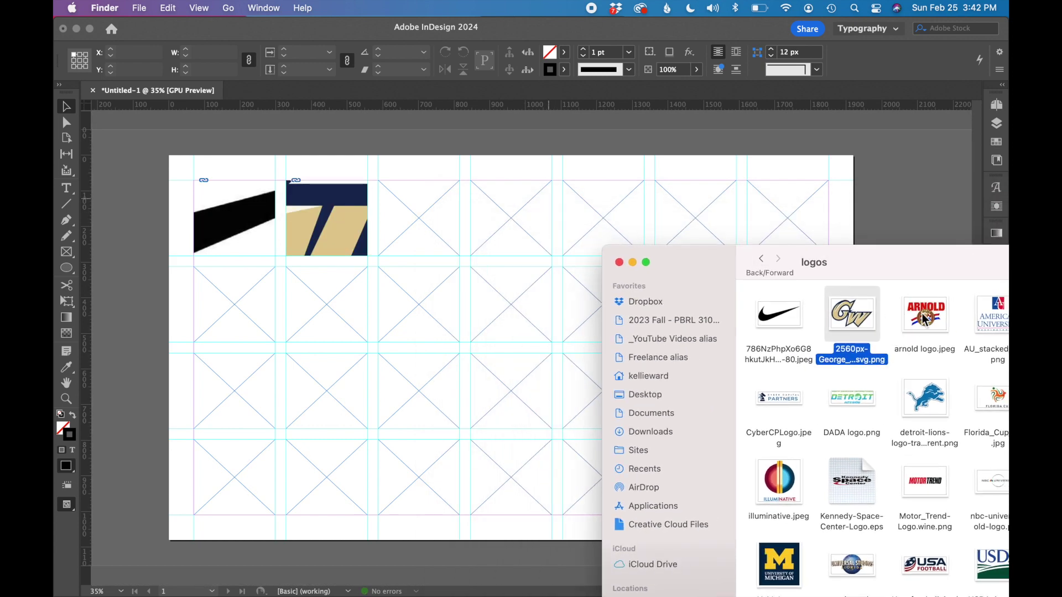
{"action": "mouse_move", "coordinate": [925, 314]}
{"action": "left_mouse_down"}
{"action": "mouse_move", "coordinate": [613, 289]}
{"action": "mouse_move", "coordinate": [419, 221]}
{"action": "left_mouse_up"}
{"action": "mouse_move", "coordinate": [987, 319]}
{"action": "left_mouse_down"}
{"action": "mouse_move", "coordinate": [672, 244]}
{"action": "mouse_move", "coordinate": [510, 220]}
{"action": "left_mouse_up"}
{"action": "left_click_drag", "start_coordinate": [705, 262], "coordinate": [311, 373]}
{"action": "left_click_drag", "start_coordinate": [676, 424], "coordinate": [613, 196]}
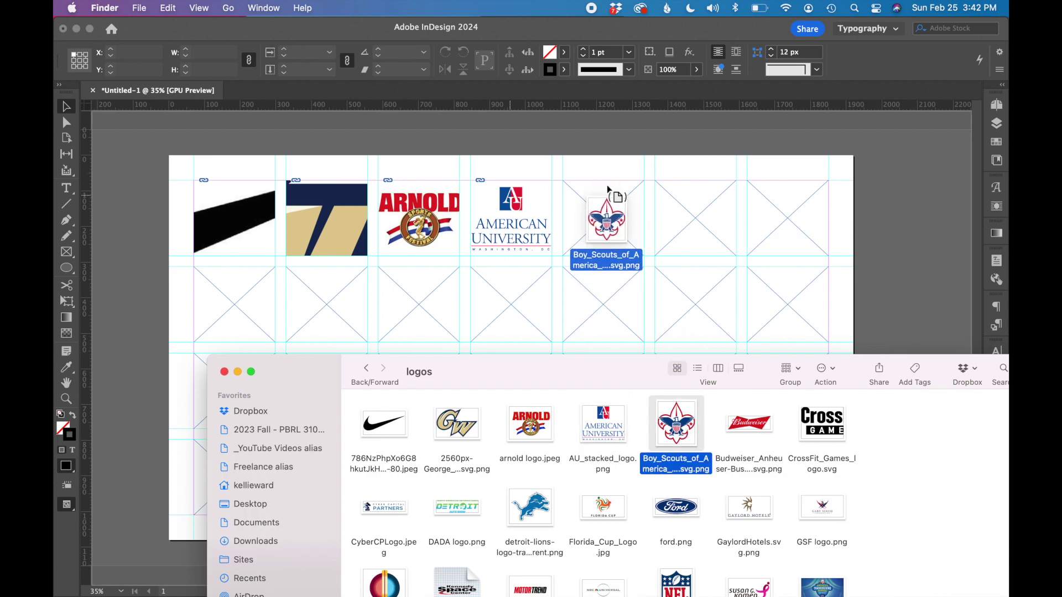
{"action": "left_click_drag", "start_coordinate": [748, 423], "coordinate": [702, 208]}
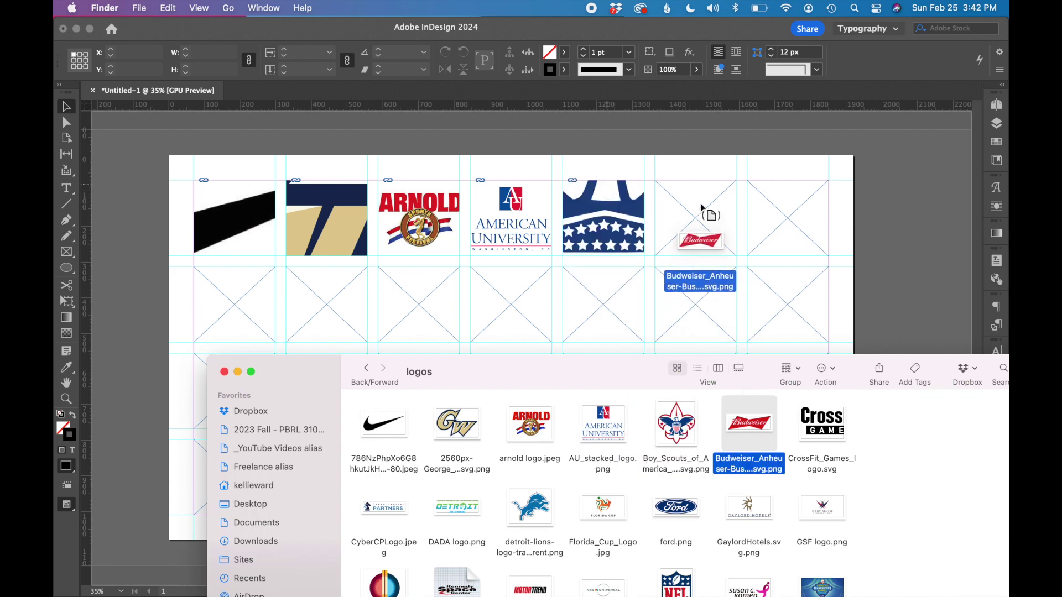
{"action": "left_click_drag", "start_coordinate": [830, 432], "coordinate": [783, 236]}
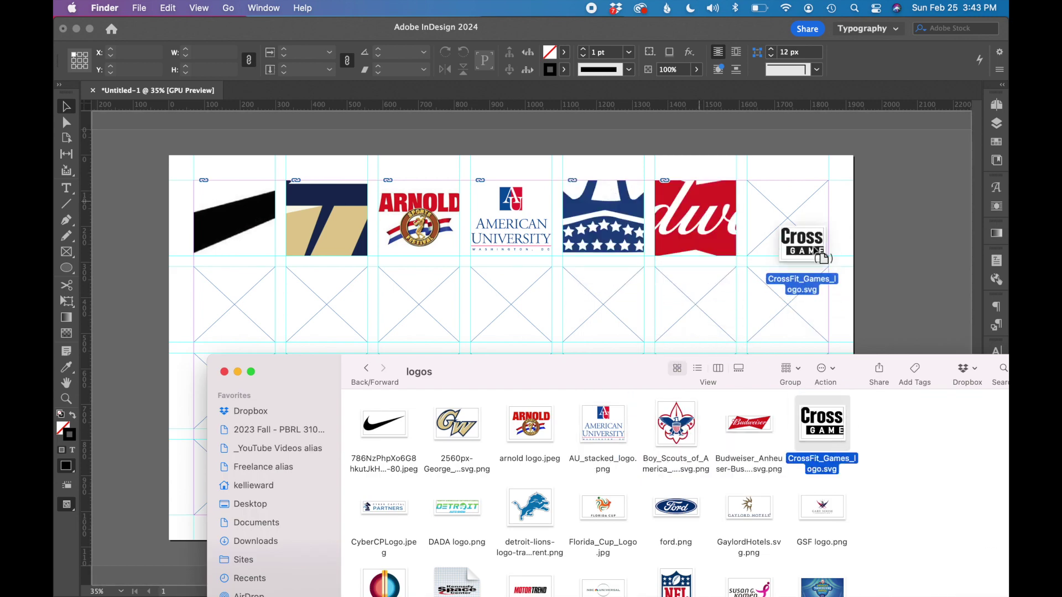
Fill row two with Cyber Capital Partners, DETROIT auto show, Lions, Florida Cup, Ford, Gaylord, Gary Sinise logos
{"action": "left_click_drag", "start_coordinate": [320, 372], "coordinate": [596, 385]}
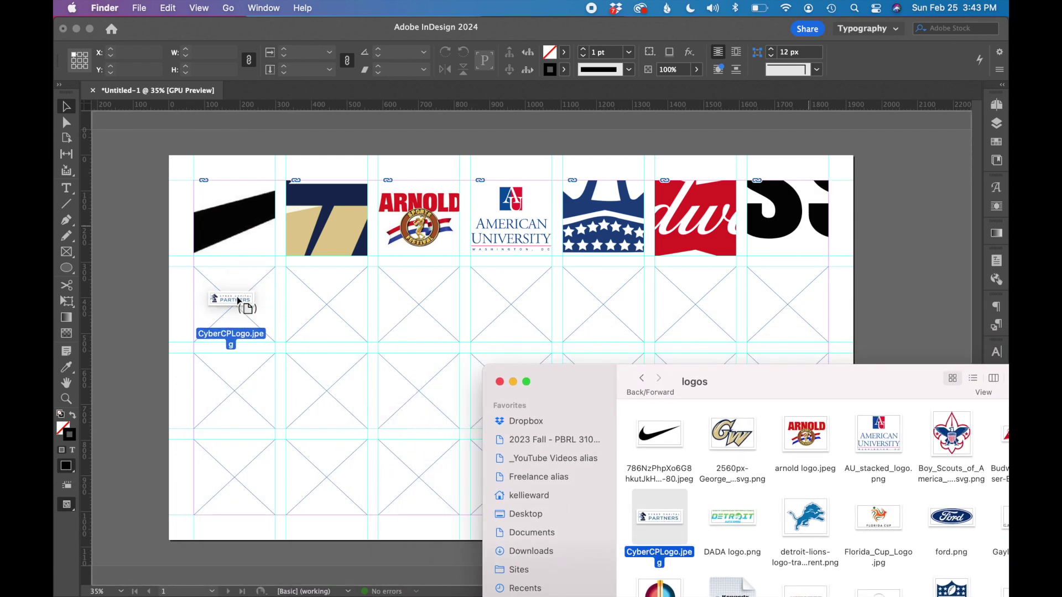
{"action": "left_click_drag", "start_coordinate": [668, 525], "coordinate": [236, 306]}
{"action": "left_click_drag", "start_coordinate": [737, 523], "coordinate": [338, 320]}
{"action": "left_click_drag", "start_coordinate": [805, 519], "coordinate": [419, 306]}
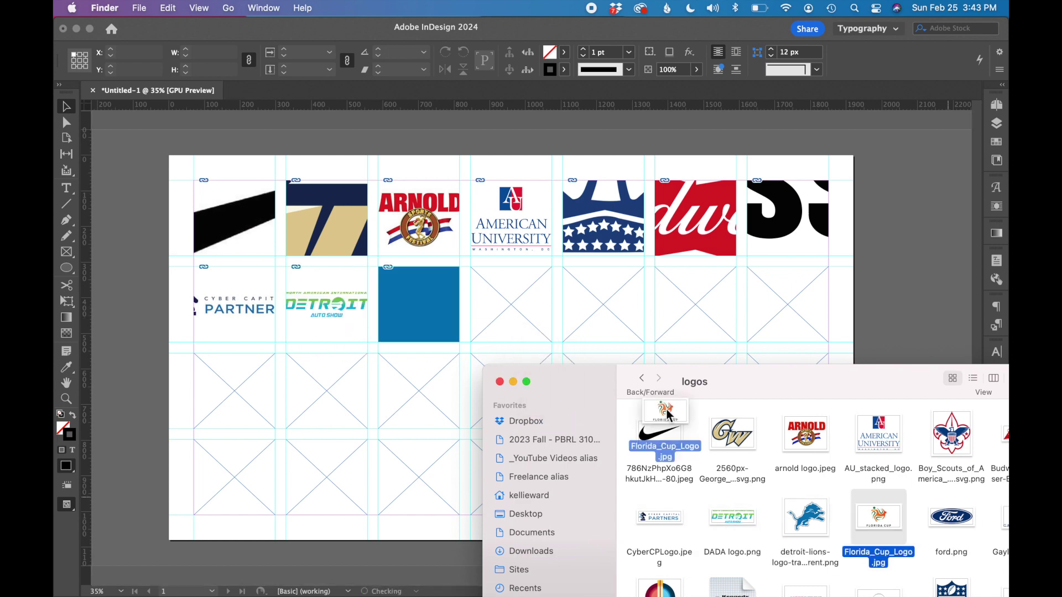
{"action": "left_click_drag", "start_coordinate": [879, 519], "coordinate": [511, 306]}
{"action": "left_click_drag", "start_coordinate": [950, 519], "coordinate": [603, 306]}
{"action": "left_click_drag", "start_coordinate": [892, 381], "coordinate": [664, 378]}
{"action": "left_click_drag", "start_coordinate": [829, 249], "coordinate": [695, 305]}
Place the Illuminative, Kennedy Space Center, Motor Trend and NBC Universal logos, then move the logos window aside
{"action": "left_click_drag", "start_coordinate": [747, 382], "coordinate": [929, 139]}
{"action": "left_click_drag", "start_coordinate": [696, 358], "coordinate": [234, 390]}
{"action": "left_click_drag", "start_coordinate": [768, 357], "coordinate": [327, 390]}
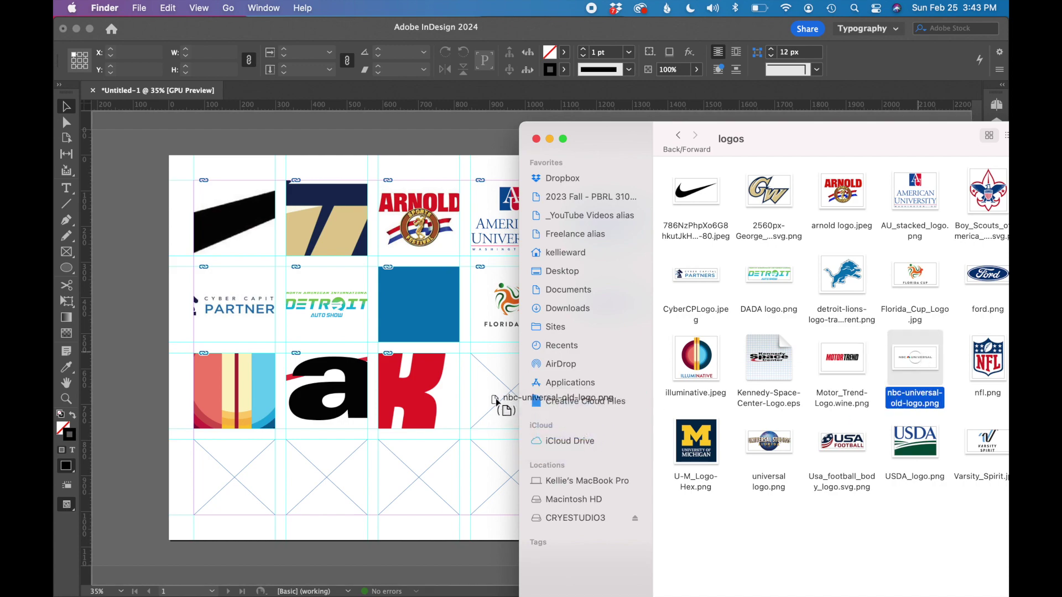
{"action": "left_click_drag", "start_coordinate": [912, 358], "coordinate": [499, 404]}
{"action": "mouse_move", "coordinate": [622, 161]}
{"action": "left_mouse_down"}
{"action": "mouse_move", "coordinate": [452, 125]}
{"action": "mouse_move", "coordinate": [299, 478]}
{"action": "left_mouse_up"}
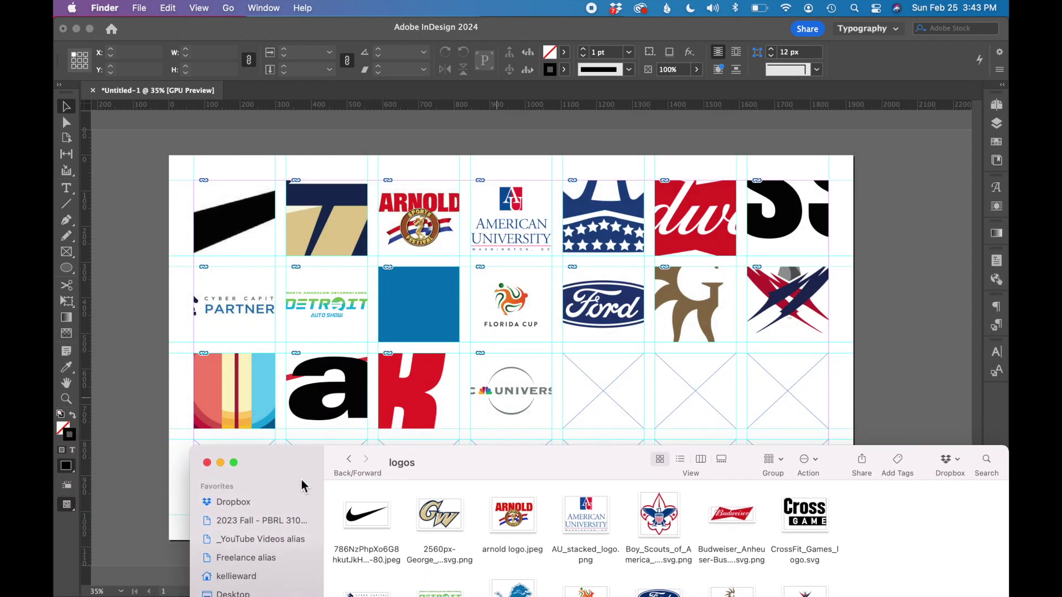
{"action": "left_click_drag", "start_coordinate": [550, 468], "coordinate": [500, 331]}
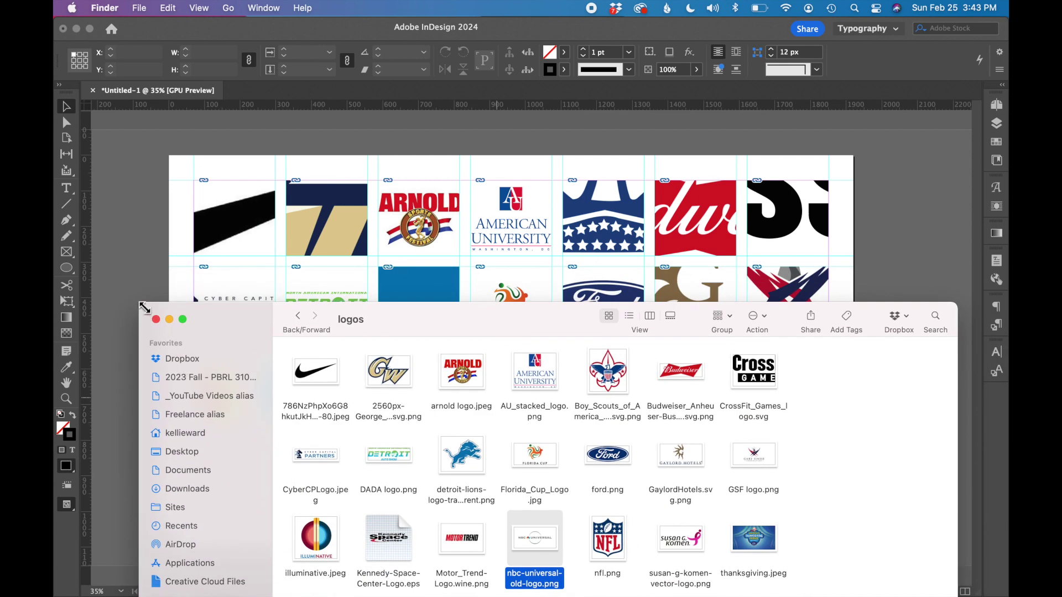
{"action": "mouse_move", "coordinate": [140, 303]}
{"action": "left_mouse_down"}
{"action": "mouse_move", "coordinate": [345, 347]}
{"action": "mouse_move", "coordinate": [509, 331]}
{"action": "left_mouse_up"}
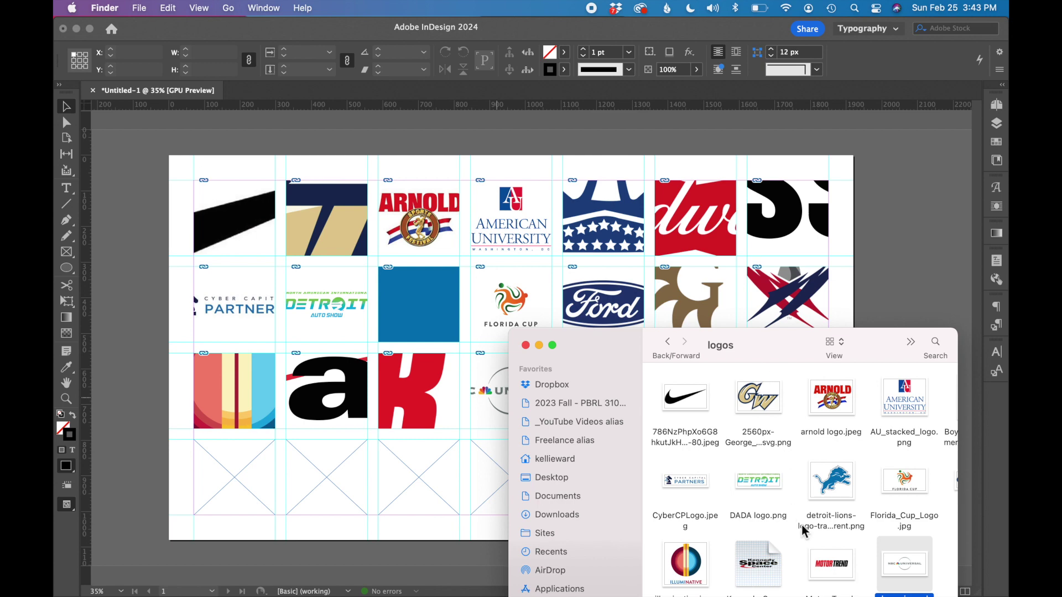
{"action": "mouse_move", "coordinate": [592, 348]}
{"action": "left_mouse_down"}
{"action": "mouse_move", "coordinate": [657, 356]}
{"action": "mouse_move", "coordinate": [668, 367]}
{"action": "left_mouse_up"}
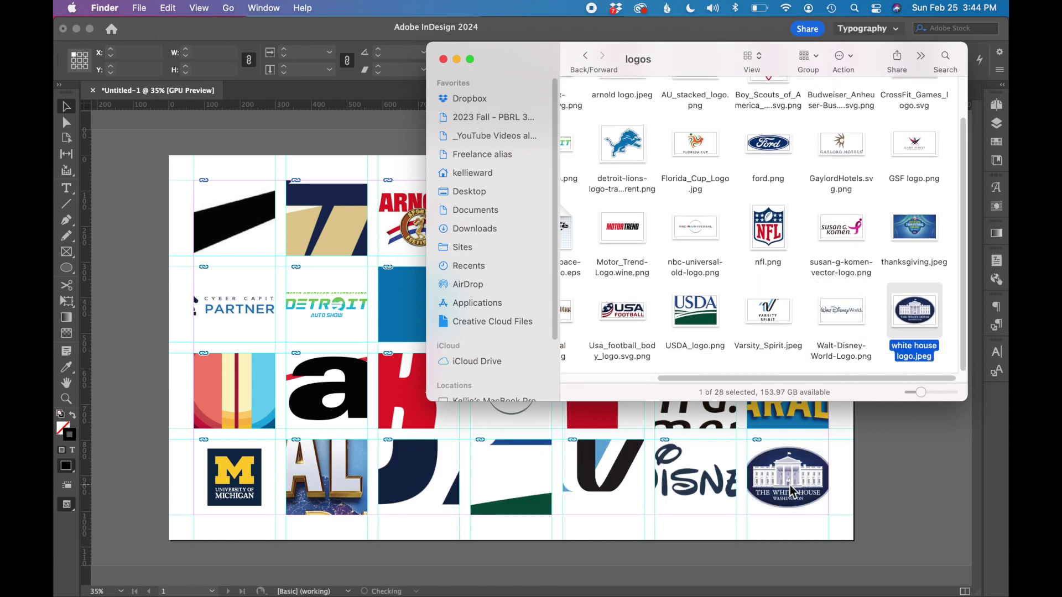
{"action": "left_click", "coordinate": [103, 288]}
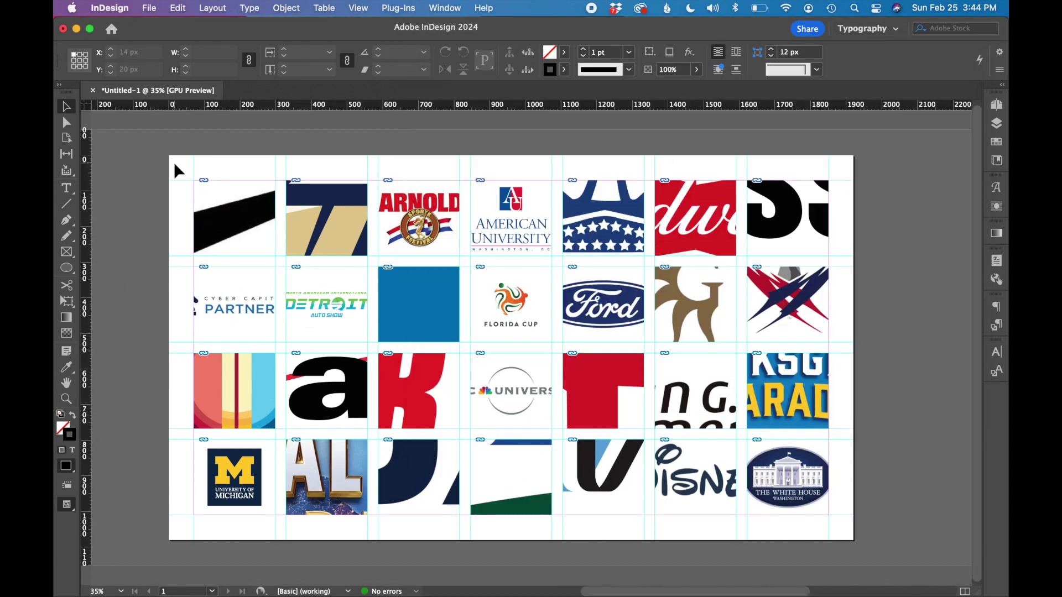
Apply Fill Frame Proportionally then Fit Content Proportionally to all logo frames, then deselect
{"action": "left_click_drag", "start_coordinate": [175, 171], "coordinate": [854, 529]}
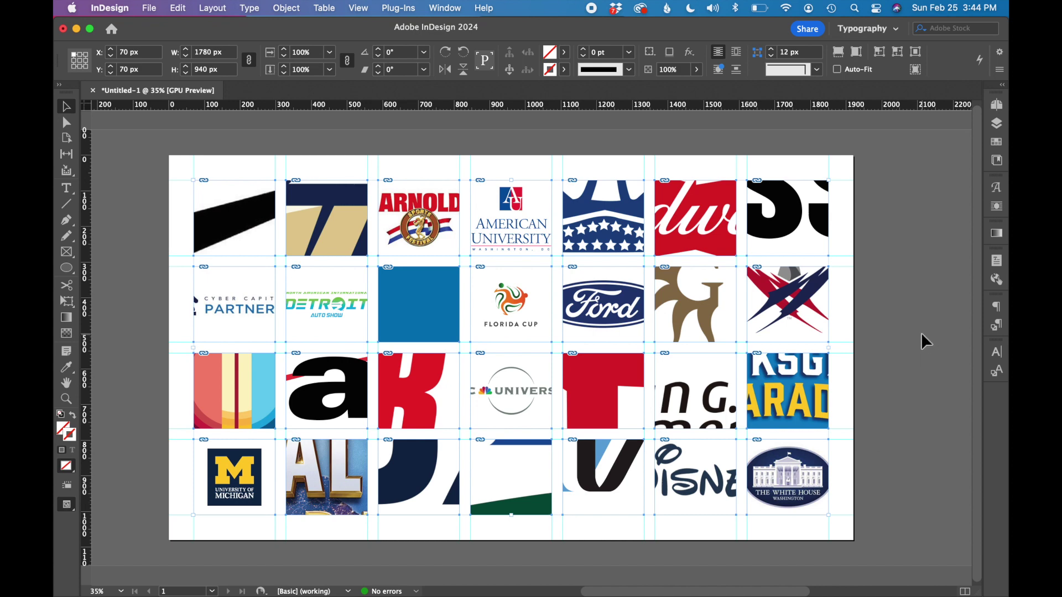
{"action": "left_click", "coordinate": [446, 8]}
{"action": "mouse_move", "coordinate": [451, 42]}
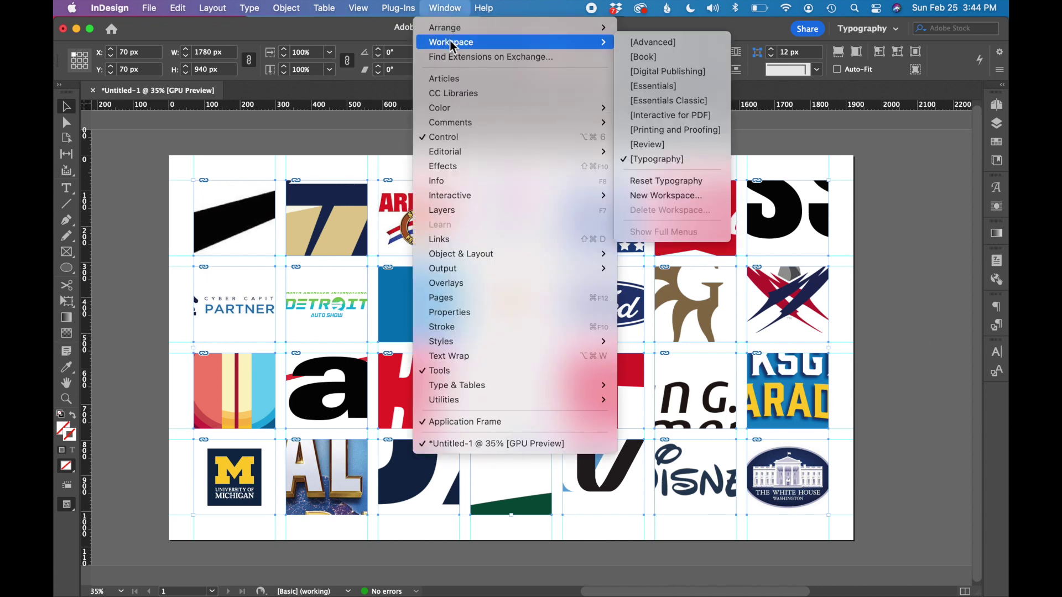
{"action": "left_click", "coordinate": [688, 158]}
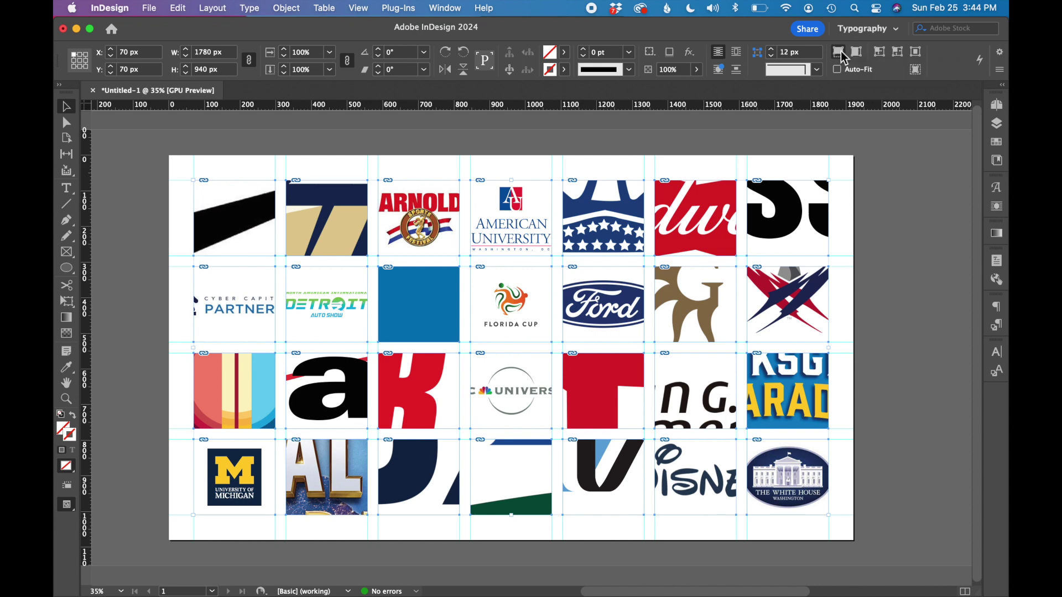
{"action": "left_click", "coordinate": [840, 53]}
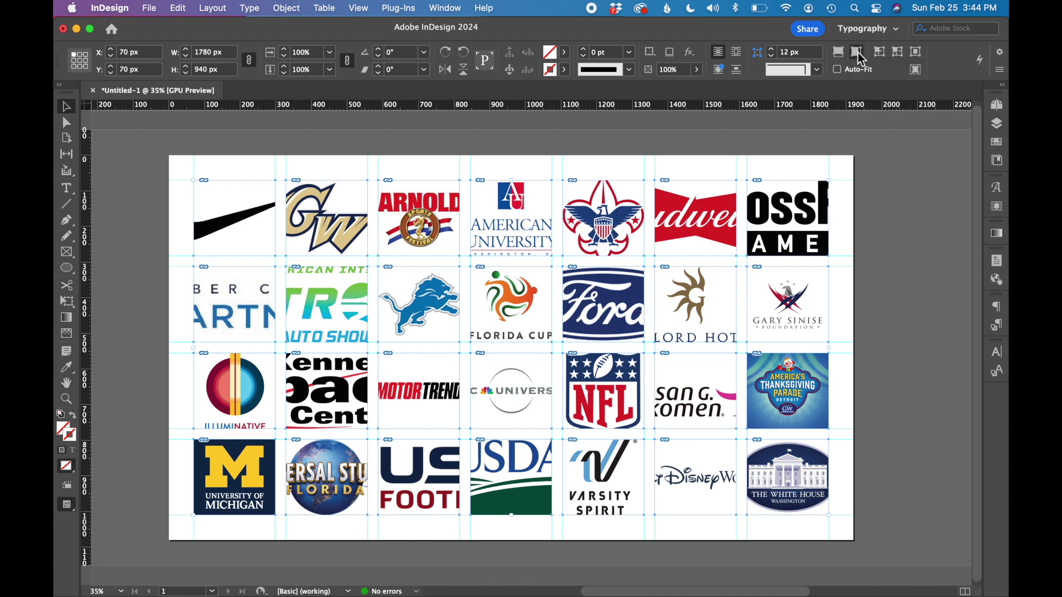
{"action": "left_click", "coordinate": [858, 52]}
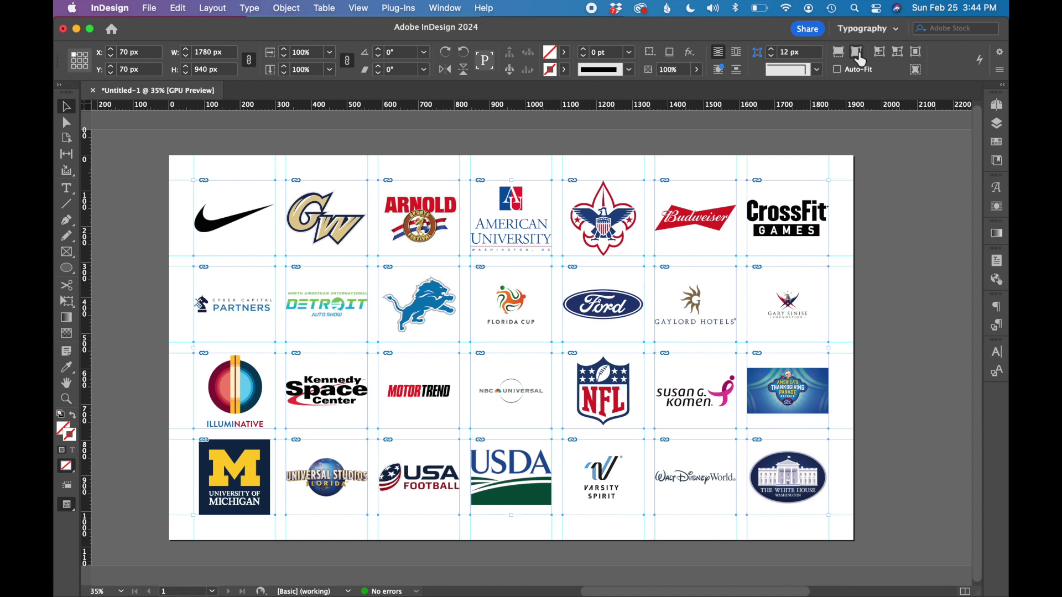
{"action": "left_click", "coordinate": [916, 436]}
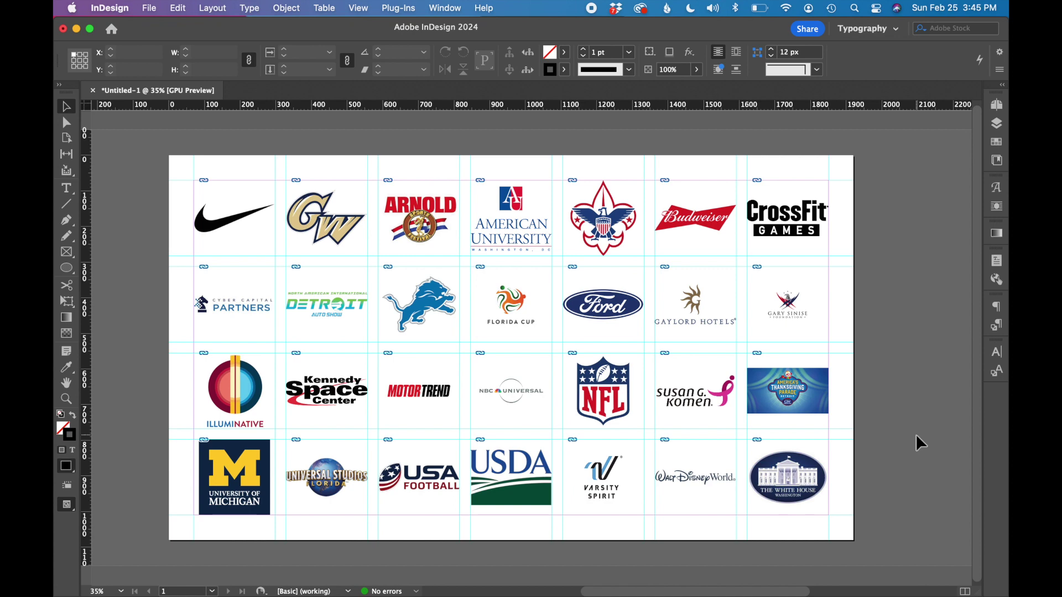
{"action": "key", "text": "w"}
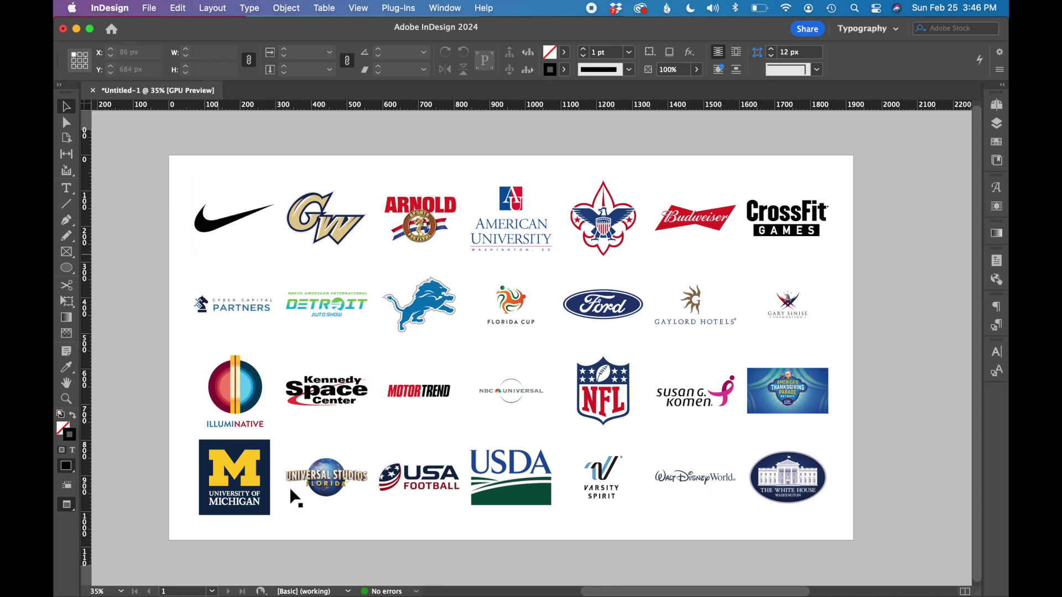
{"action": "left_click", "coordinate": [71, 506]}
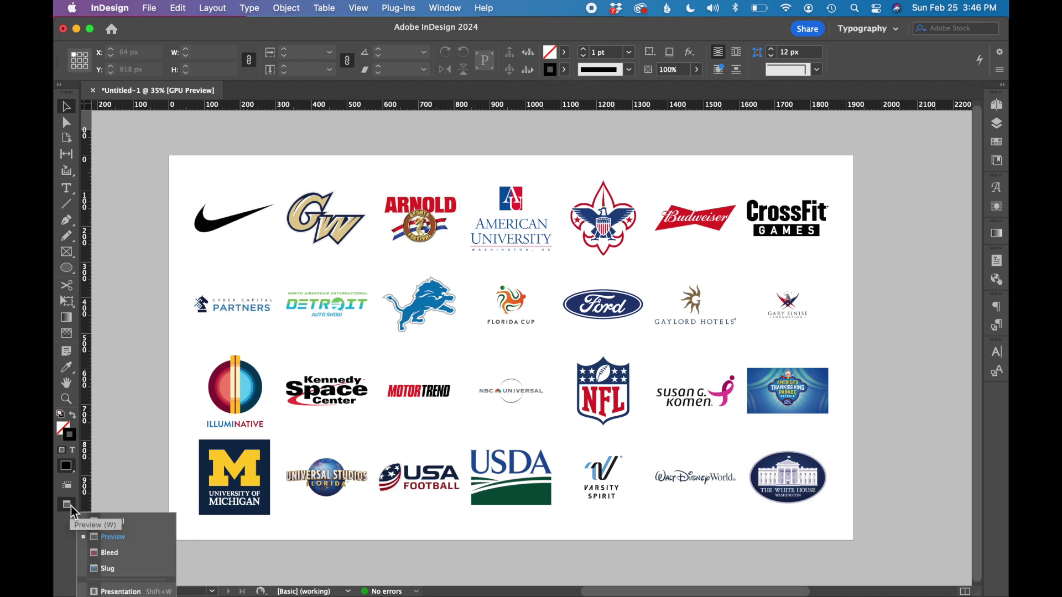
{"action": "left_click", "coordinate": [112, 522]}
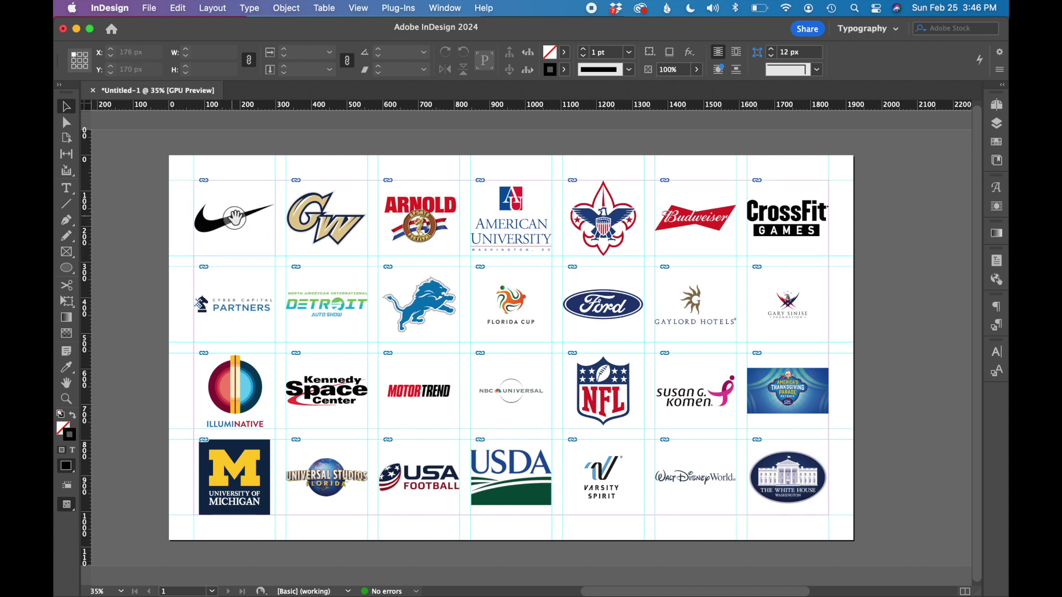
{"action": "left_click", "coordinate": [787, 307]}
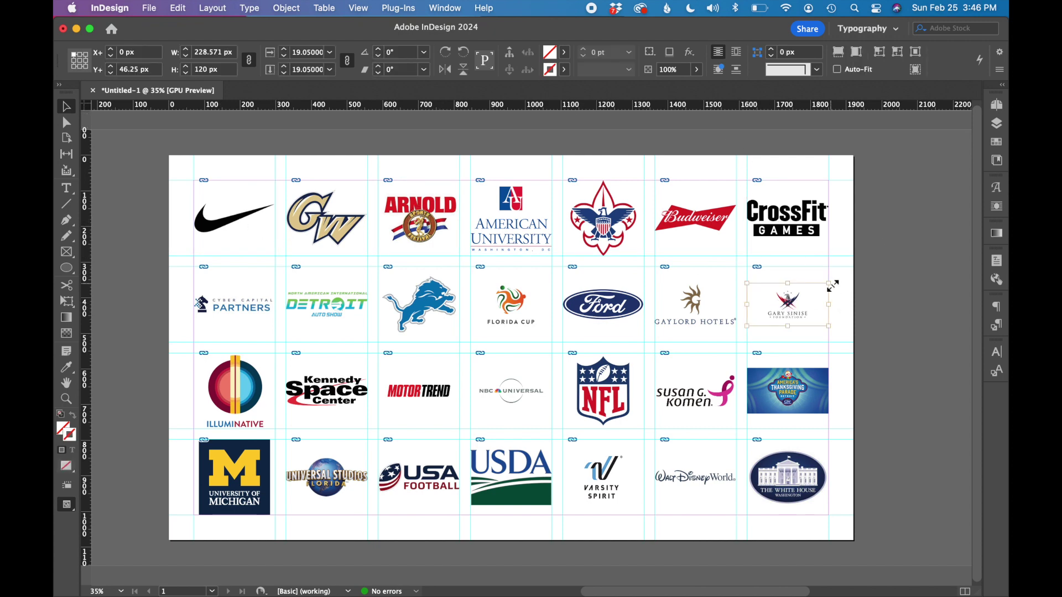
Enlarge the Gary Sinise logo and shrink the USDA and Michigan logos
{"action": "left_click_drag", "start_coordinate": [832, 286], "coordinate": [842, 274]}
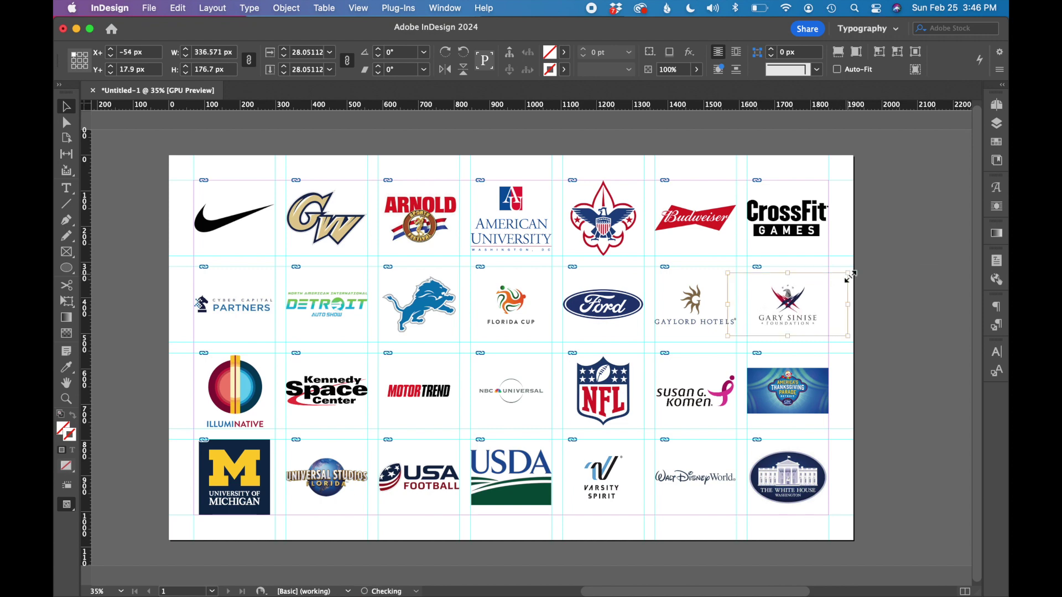
{"action": "left_click", "coordinate": [787, 216]}
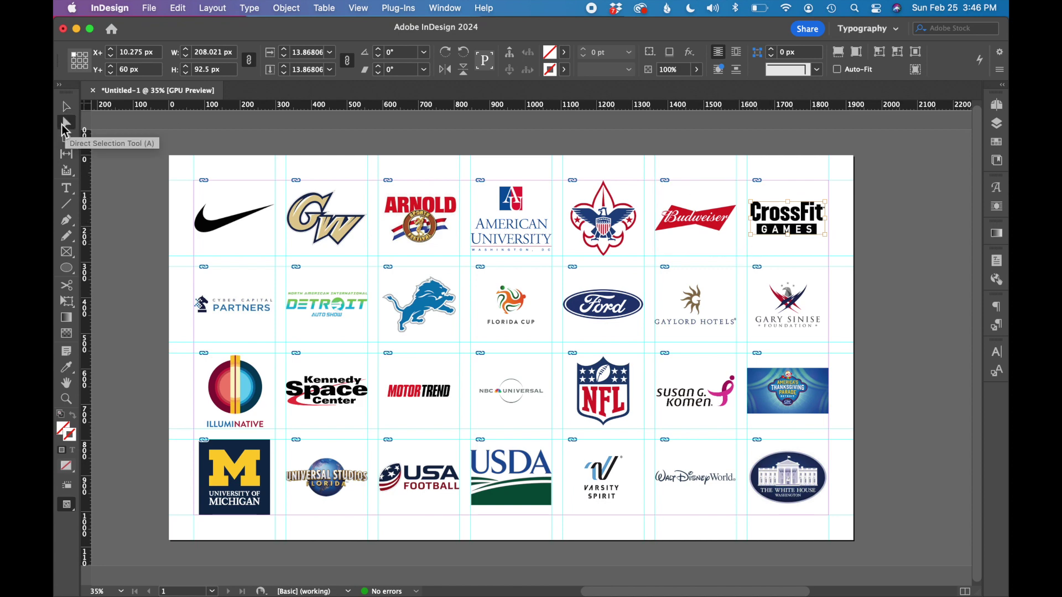
{"action": "left_click", "coordinate": [608, 232]}
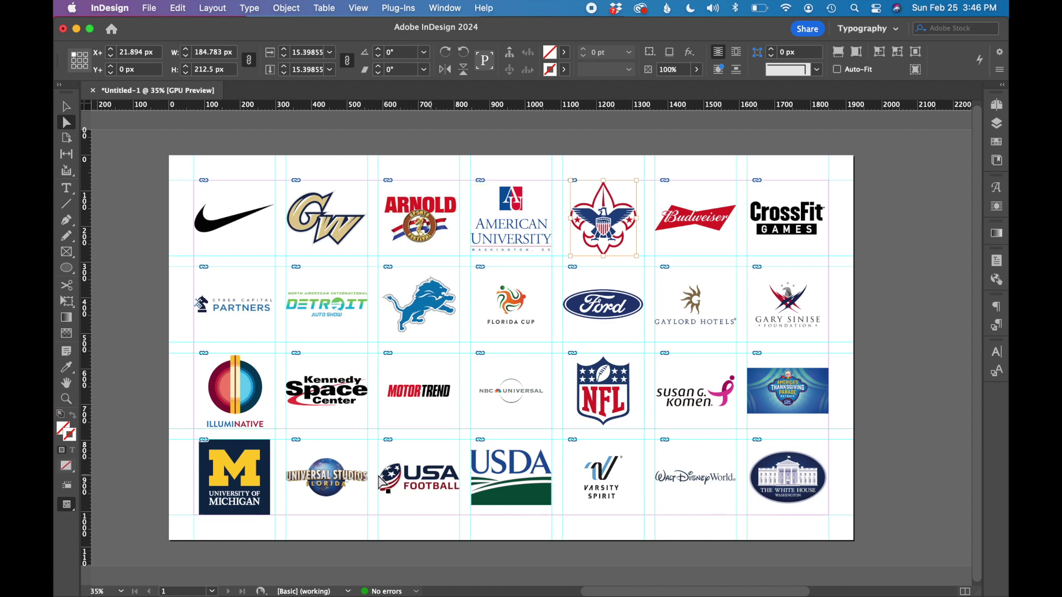
{"action": "left_click", "coordinate": [517, 481]}
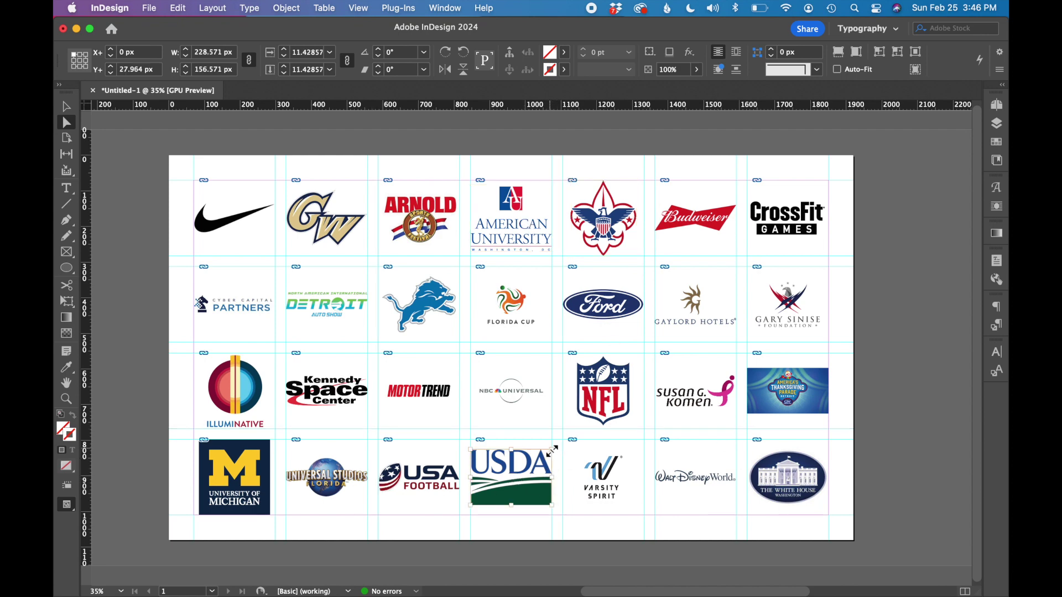
{"action": "left_click_drag", "start_coordinate": [553, 450], "coordinate": [544, 458]}
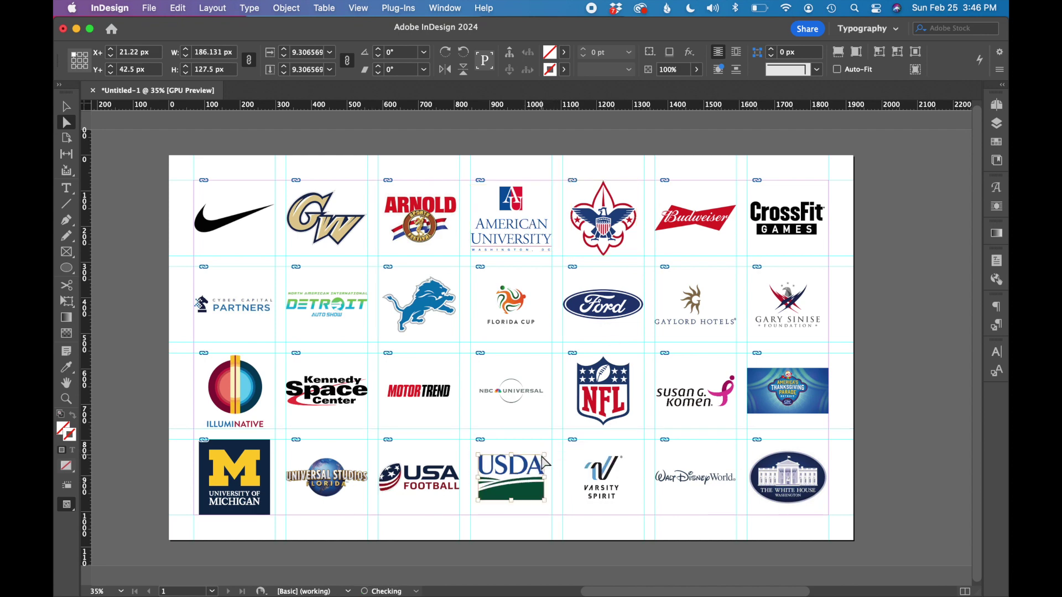
{"action": "left_click", "coordinate": [269, 470]}
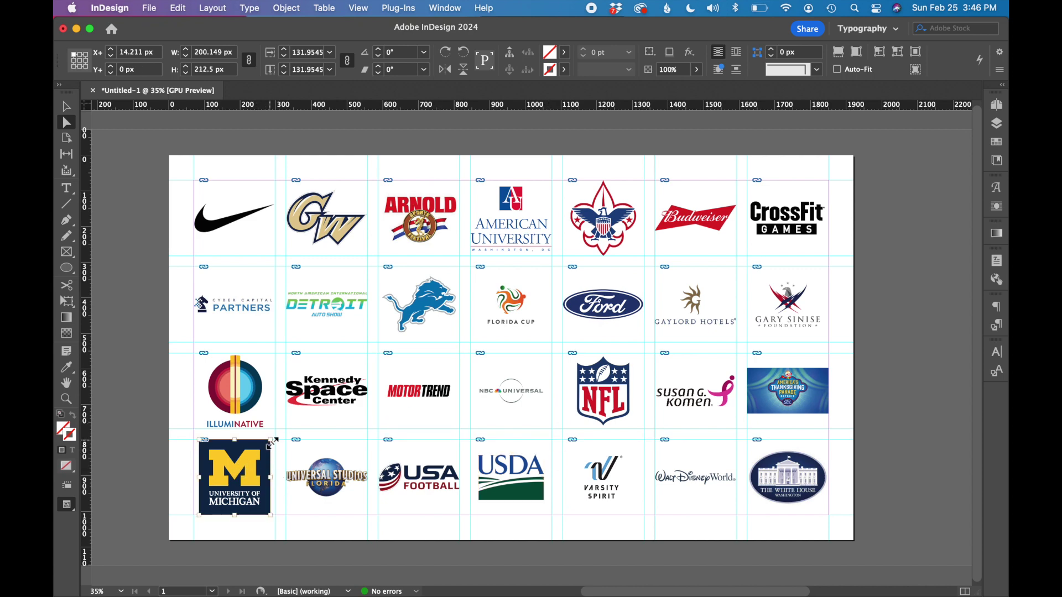
{"action": "left_click", "coordinate": [279, 465]}
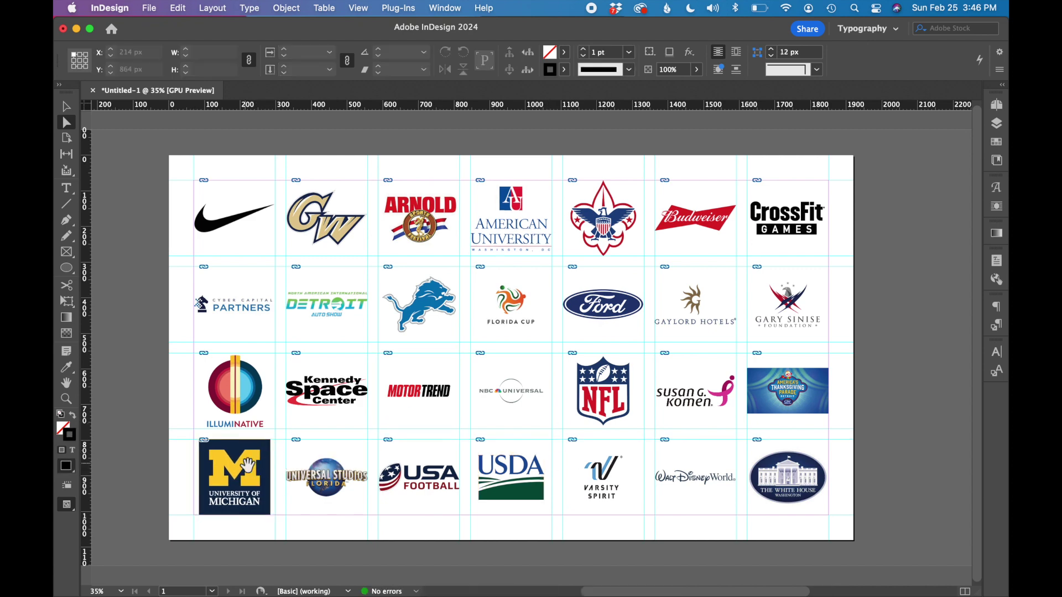
{"action": "left_click_drag", "start_coordinate": [274, 352], "coordinate": [264, 366]}
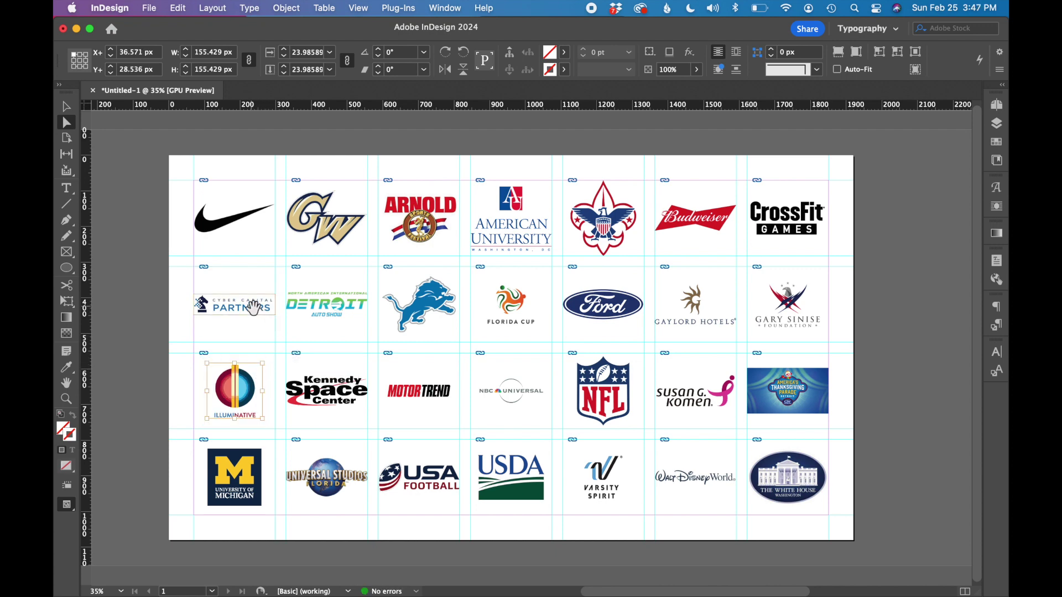
Enlarge Florida Cup and shrink the Lions, Thanksgiving Parade, NFL and Kennedy Space Center logos
{"action": "left_click", "coordinate": [524, 311]}
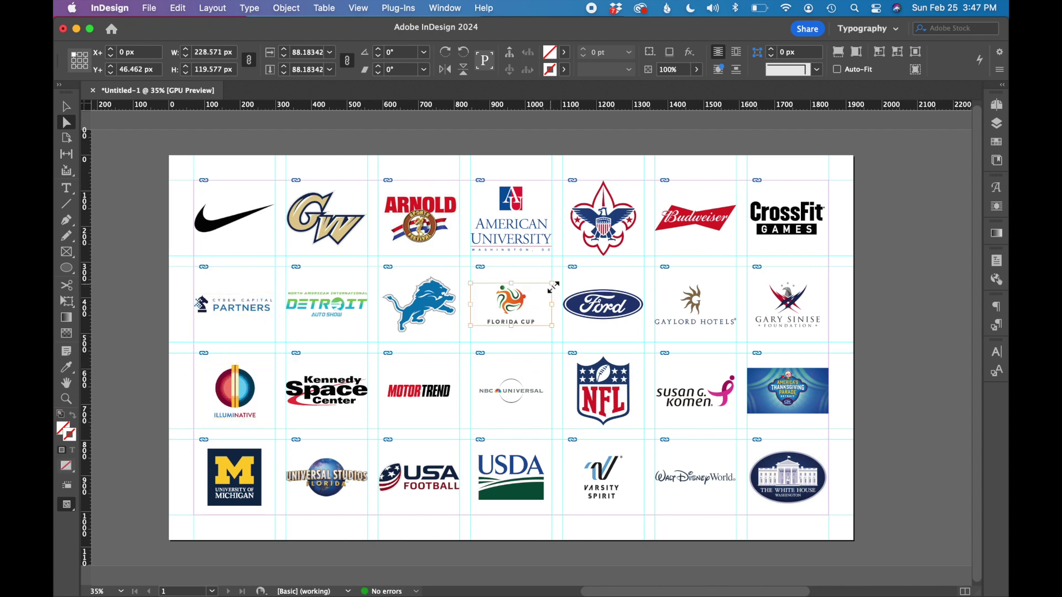
{"action": "left_click_drag", "start_coordinate": [553, 287], "coordinate": [561, 281]}
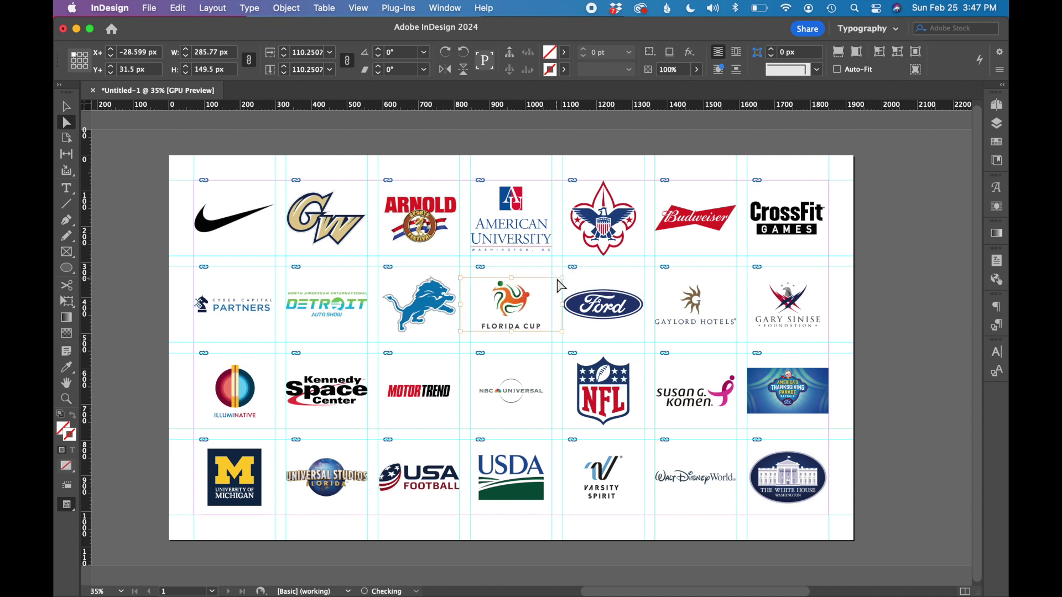
{"action": "left_click", "coordinate": [437, 311]}
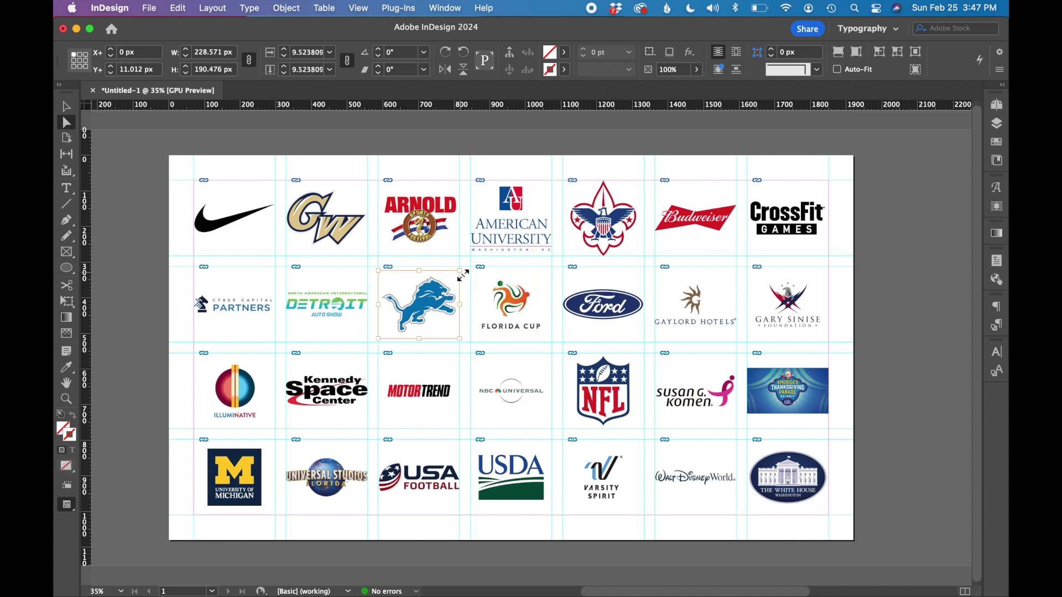
{"action": "left_click_drag", "start_coordinate": [461, 275], "coordinate": [455, 277]}
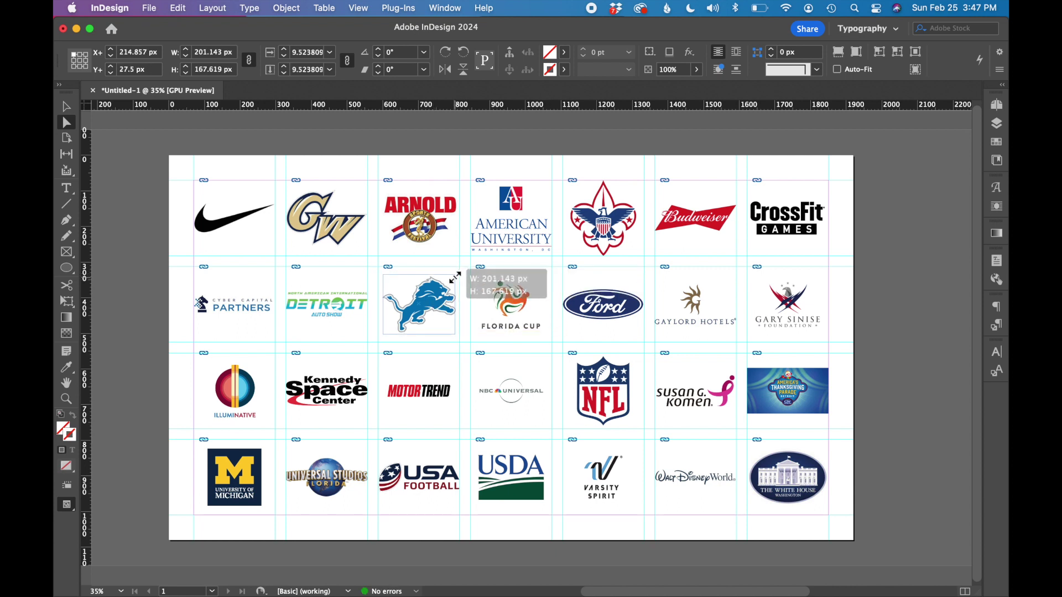
{"action": "left_click_drag", "start_coordinate": [827, 451], "coordinate": [821, 455]}
{"action": "left_click_drag", "start_coordinate": [829, 368], "coordinate": [822, 371]}
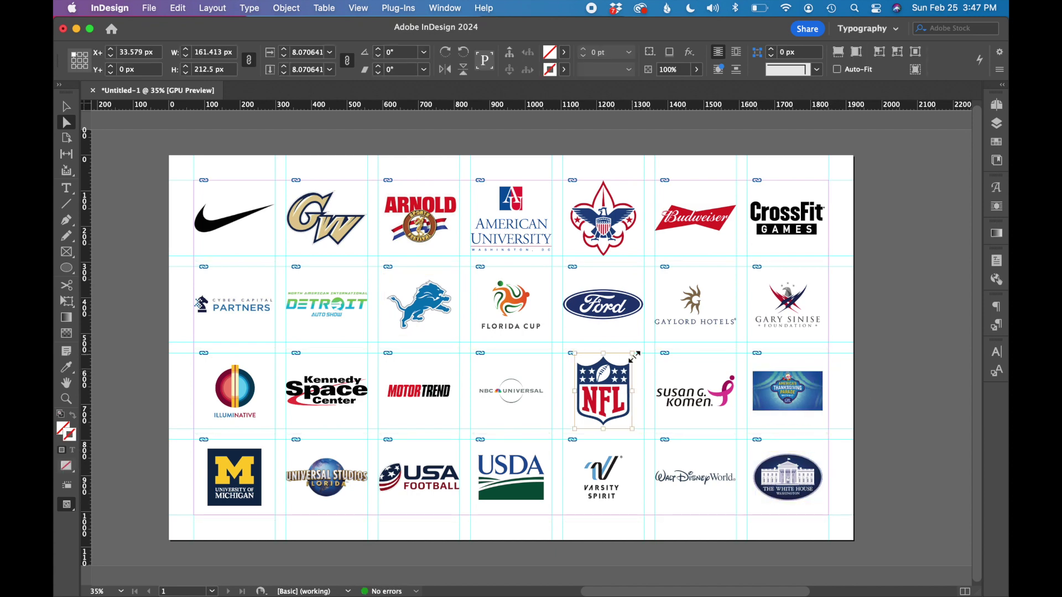
{"action": "left_click_drag", "start_coordinate": [635, 355], "coordinate": [629, 361]}
{"action": "left_click", "coordinate": [357, 384]}
{"action": "left_click_drag", "start_coordinate": [368, 375], "coordinate": [363, 378]}
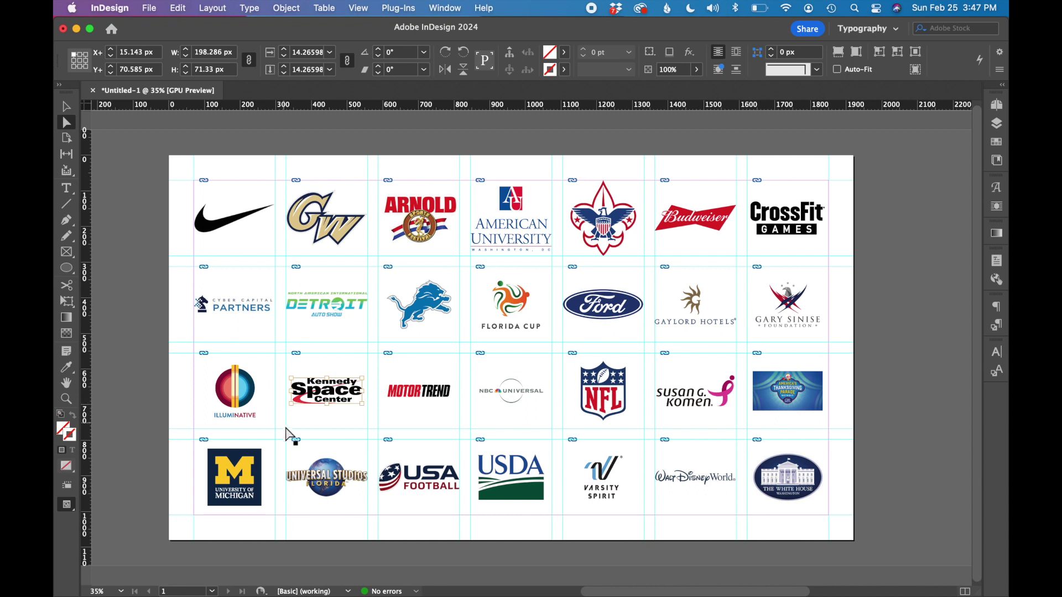
Resize the American University, Nike, NBC Universal and Varsity Spirit logos proportionally
{"action": "left_click", "coordinate": [539, 199]}
{"action": "left_click_drag", "start_coordinate": [551, 183], "coordinate": [546, 188]}
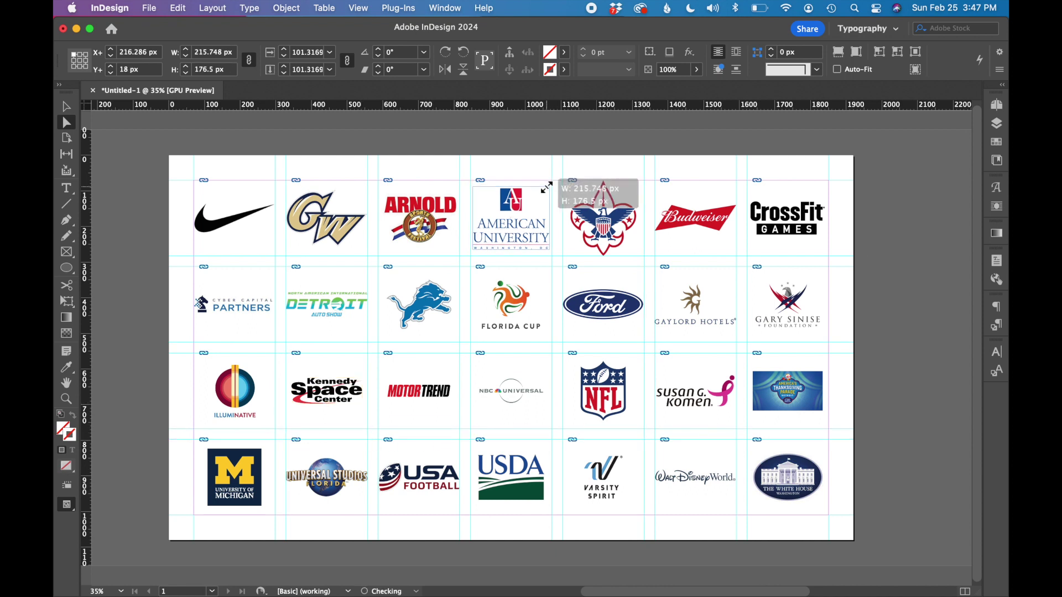
{"action": "left_click", "coordinate": [232, 218]}
{"action": "left_click_drag", "start_coordinate": [274, 206], "coordinate": [268, 209]}
{"action": "left_click", "coordinate": [510, 390]}
{"action": "left_click_drag", "start_coordinate": [559, 362], "coordinate": [557, 370]}
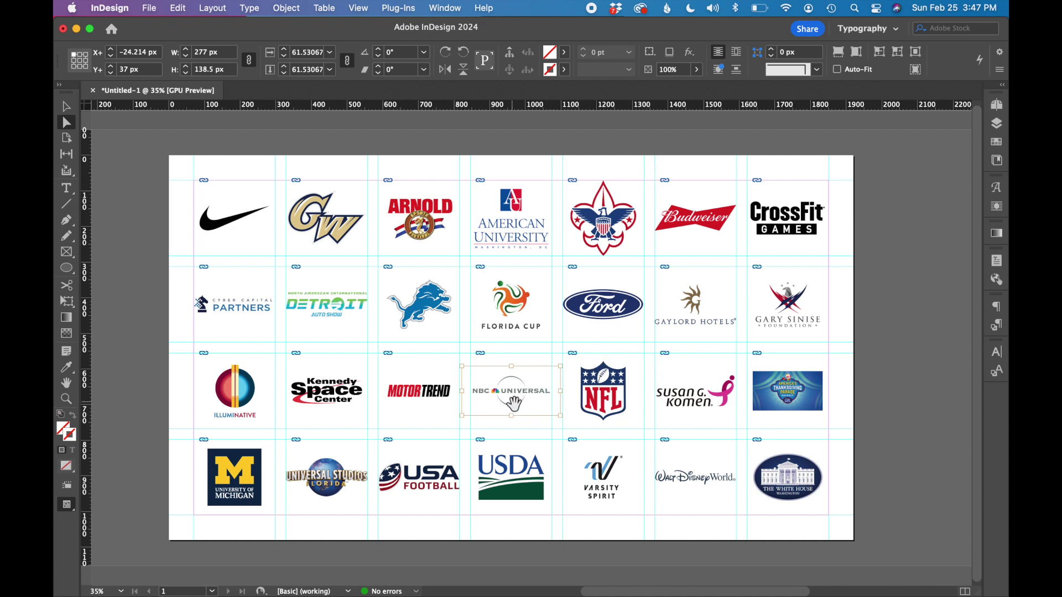
{"action": "left_click", "coordinate": [610, 472]}
{"action": "left_click_drag", "start_coordinate": [644, 458], "coordinate": [649, 456]}
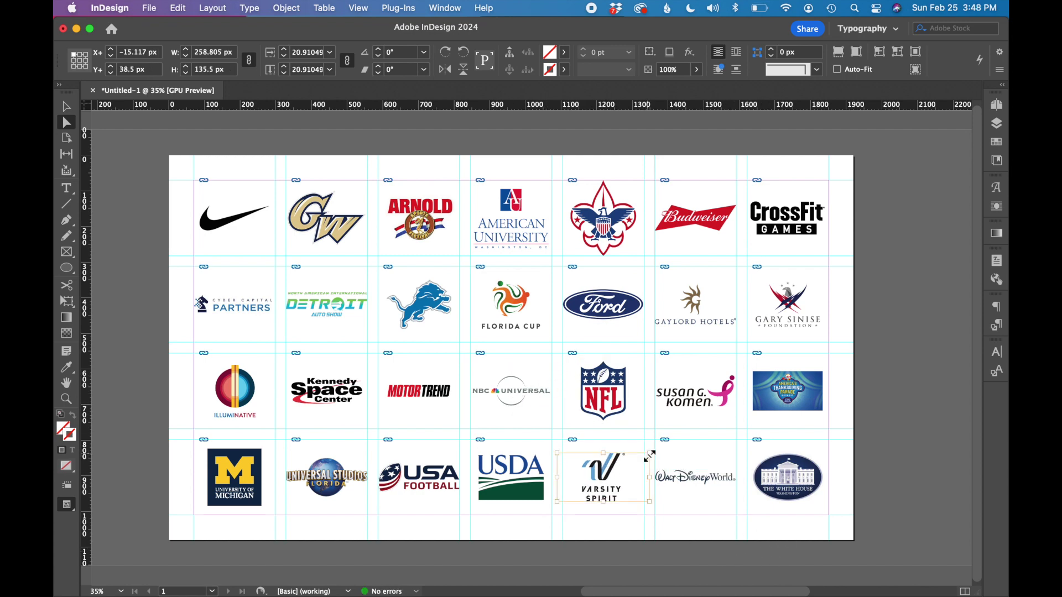
Shrink the Boy Scouts and Michigan logos, resize CrossFit, and switch to Preview screen mode
{"action": "left_click", "coordinate": [604, 218]}
{"action": "left_click_drag", "start_coordinate": [640, 181], "coordinate": [634, 188]}
{"action": "left_click", "coordinate": [786, 218]}
{"action": "left_click_drag", "start_coordinate": [828, 199], "coordinate": [829, 209]}
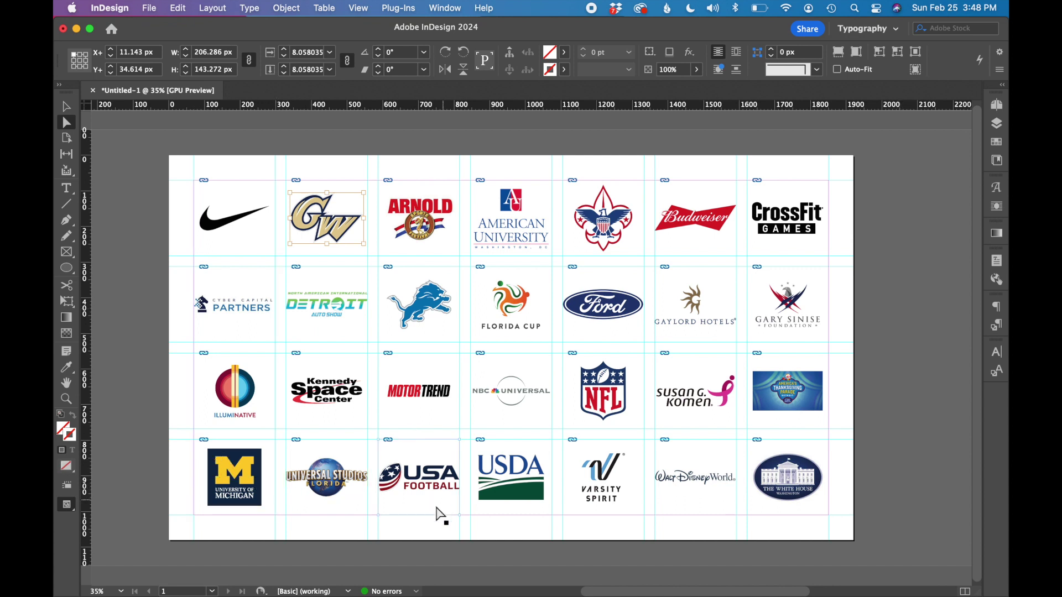
{"action": "left_click", "coordinate": [236, 480]}
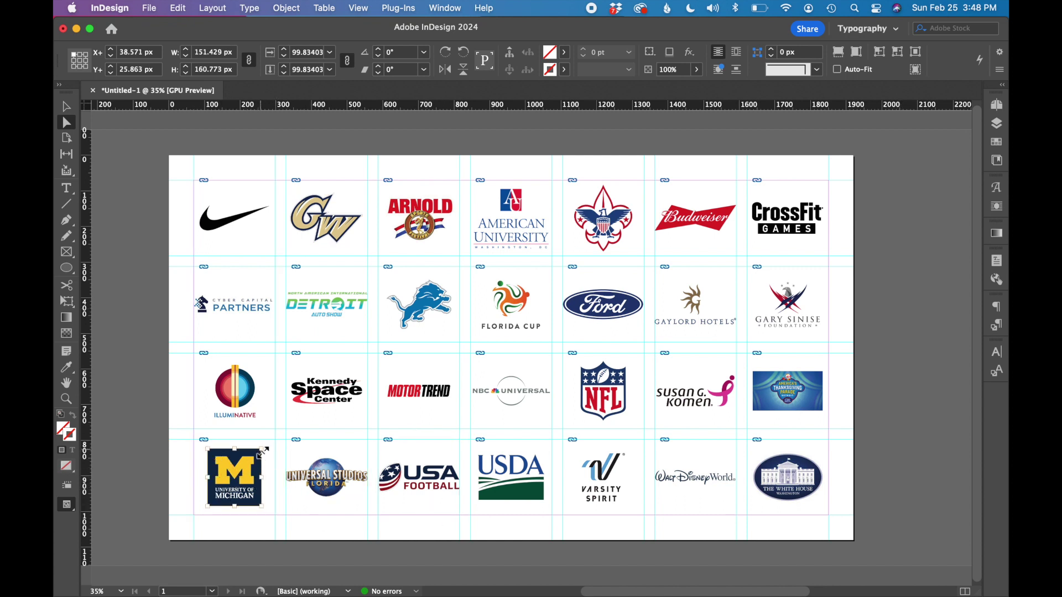
{"action": "left_click_drag", "start_coordinate": [263, 451], "coordinate": [260, 459]}
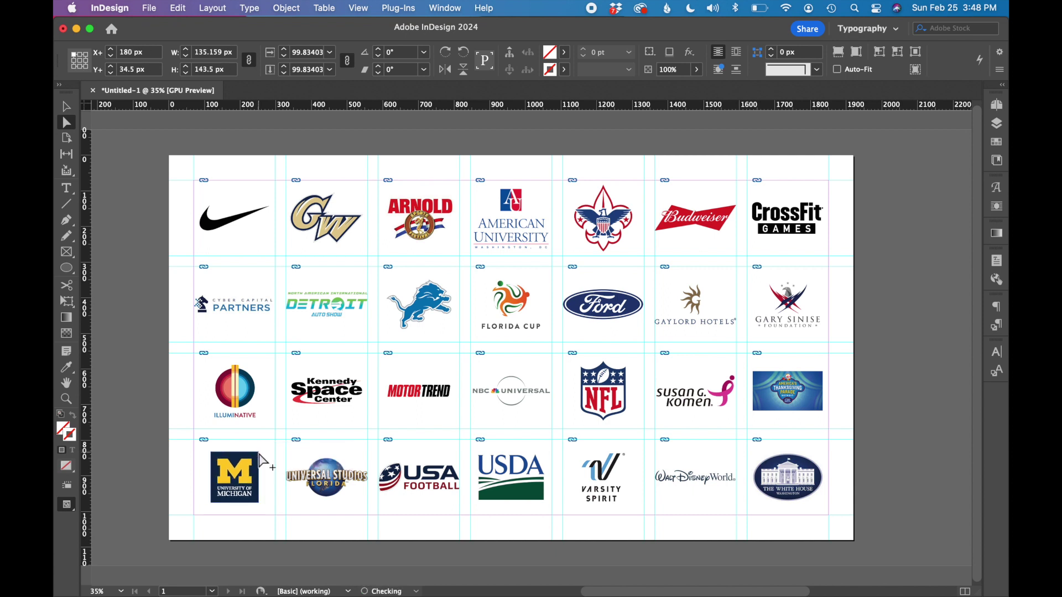
{"action": "left_click", "coordinate": [438, 480]}
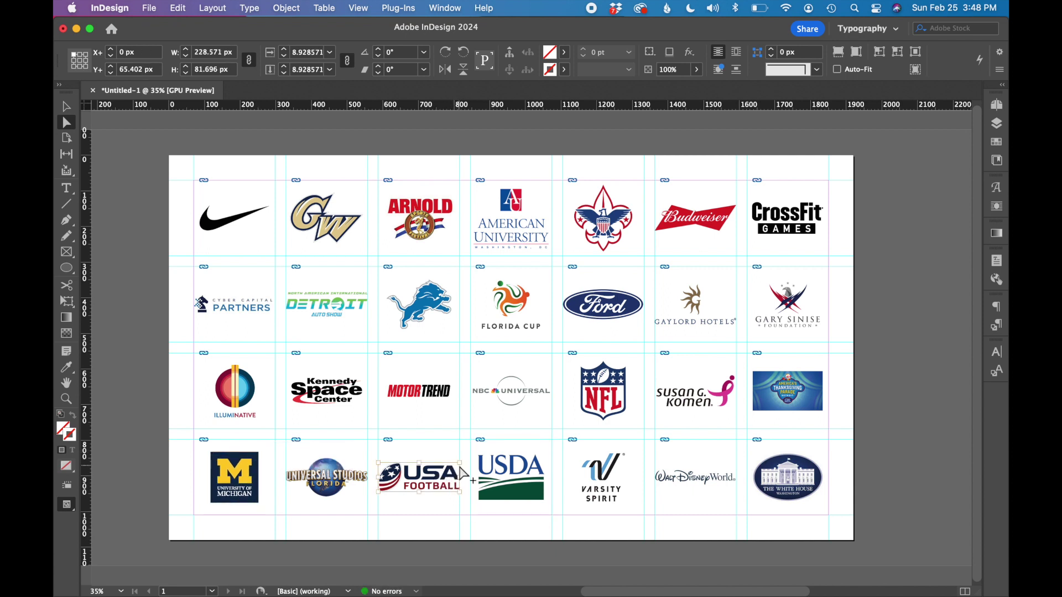
{"action": "left_click", "coordinate": [66, 504]}
{"action": "left_click", "coordinate": [117, 541]}
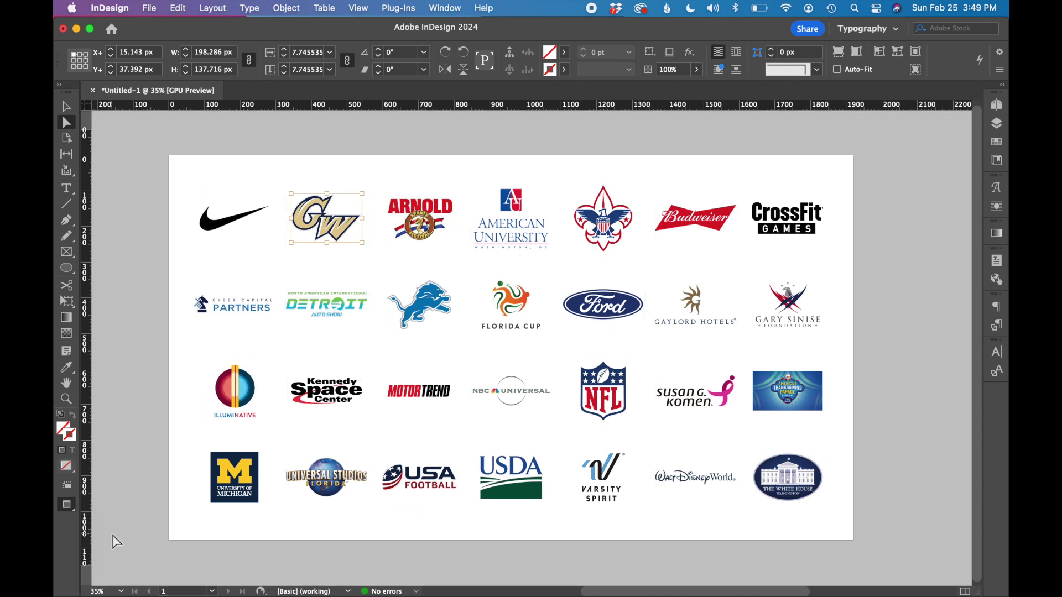
Deselect everything and save the document as logogrid_v1.0.indd
{"action": "left_click", "coordinate": [881, 234]}
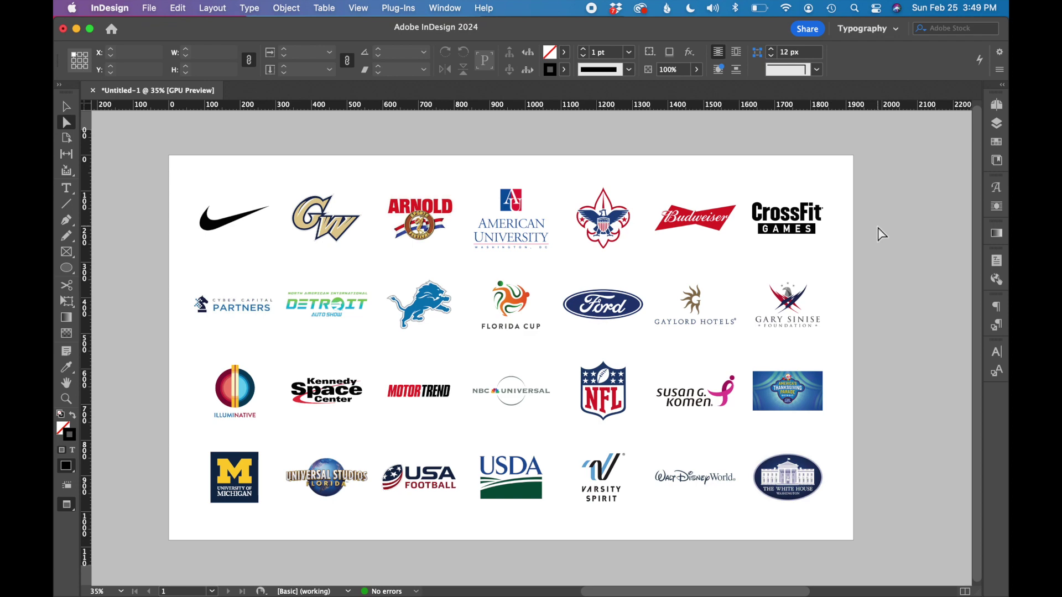
{"action": "left_click", "coordinate": [150, 7]}
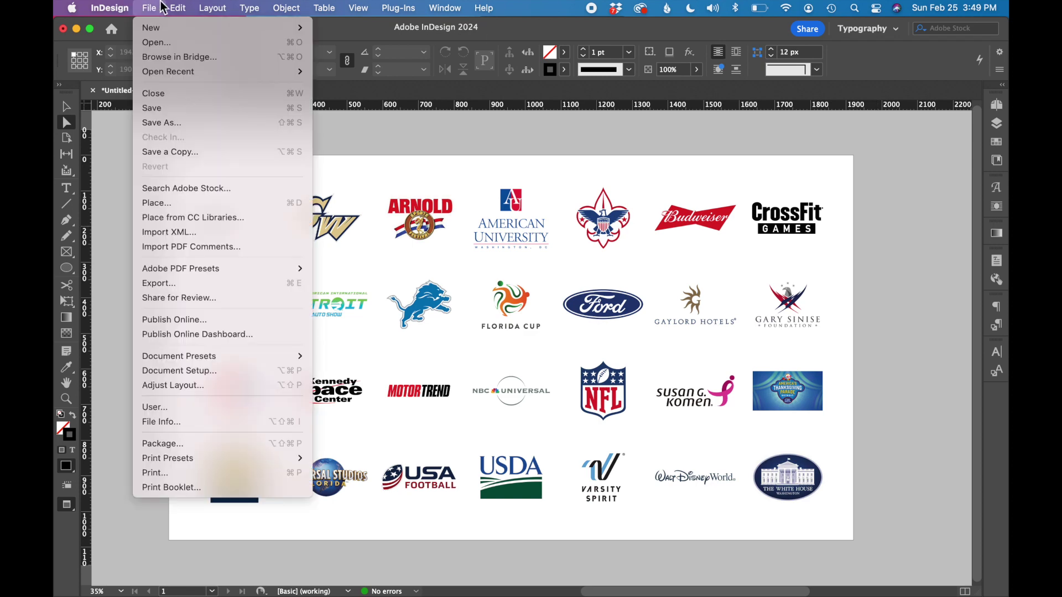
{"action": "left_click", "coordinate": [162, 122]}
{"action": "key", "text": "Return"}
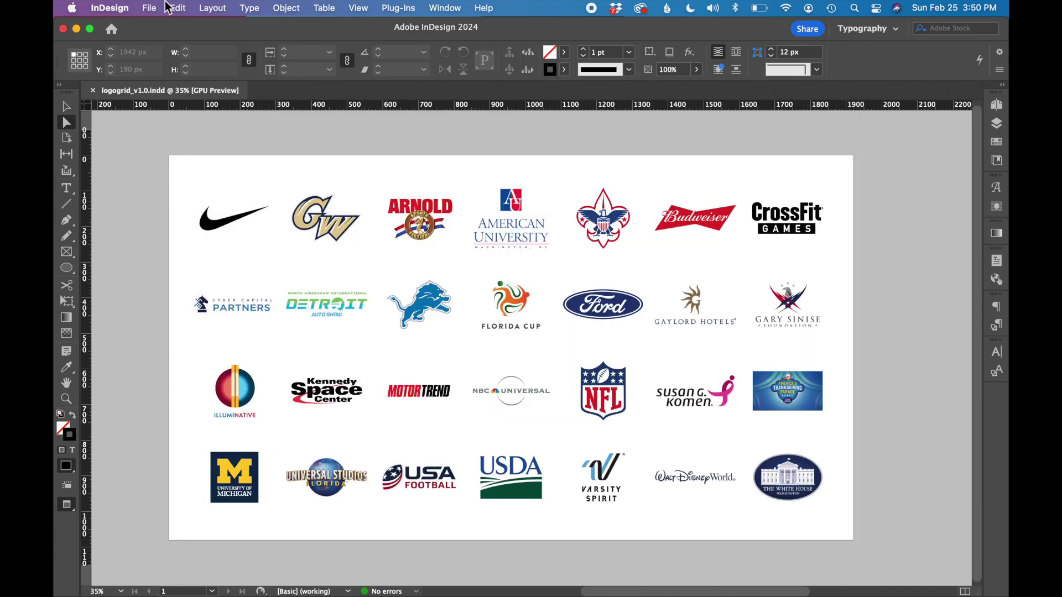
Export the page in JPEG format as logogrid_v1.0.jpg
{"action": "left_click", "coordinate": [150, 8]}
{"action": "left_click", "coordinate": [151, 8]}
{"action": "left_click", "coordinate": [167, 287]}
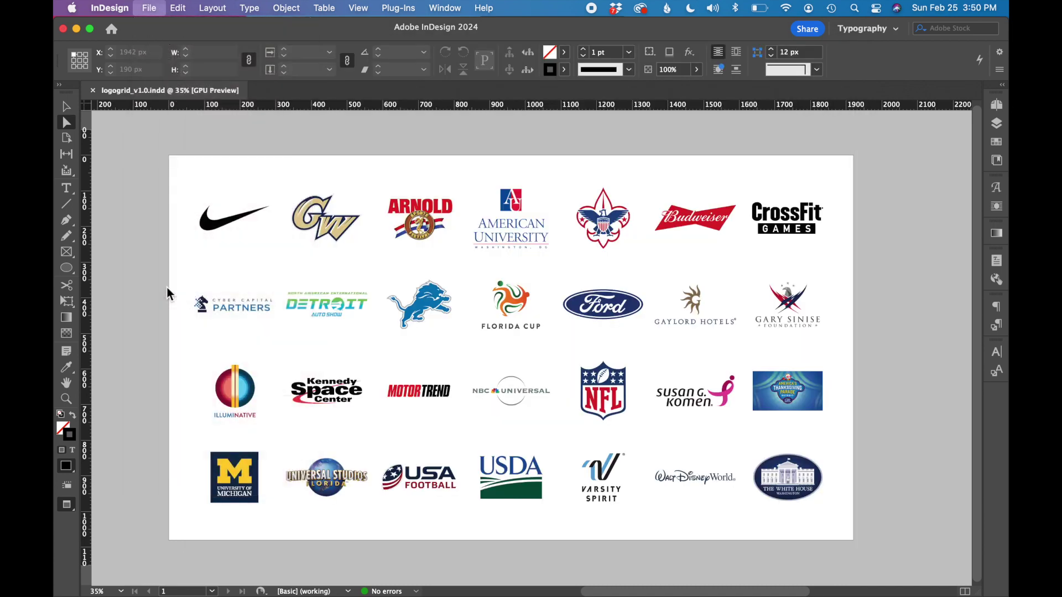
{"action": "left_click", "coordinate": [581, 438]}
{"action": "left_click", "coordinate": [535, 544]}
{"action": "left_click", "coordinate": [823, 524]}
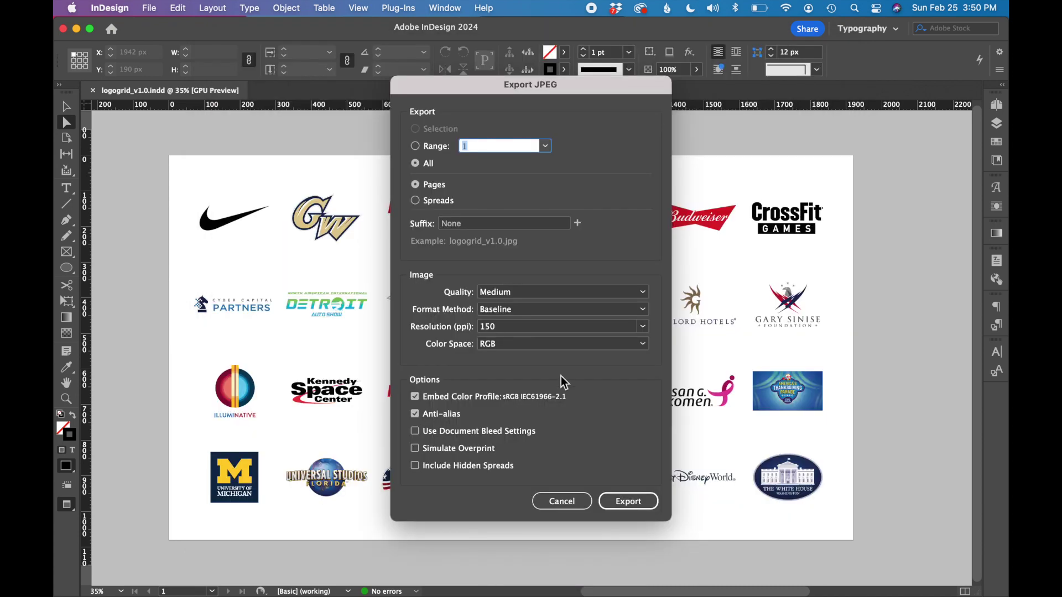
{"action": "key", "text": "Return"}
Open logogrid_v1.0.jpg in Preview to review the 28-logo, 4×7 grid
{"action": "double_click", "coordinate": [610, 107]}
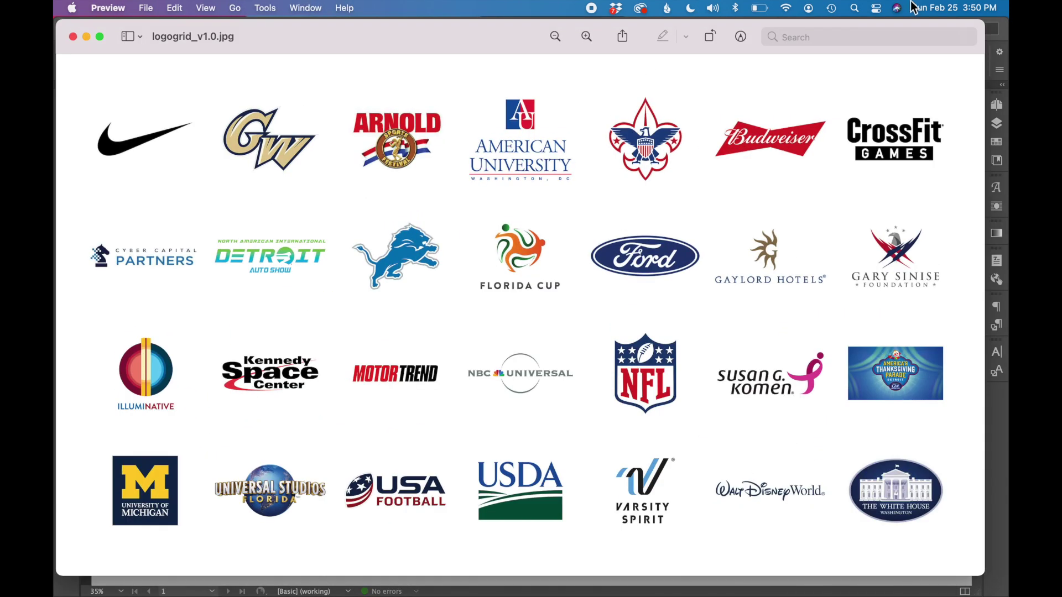